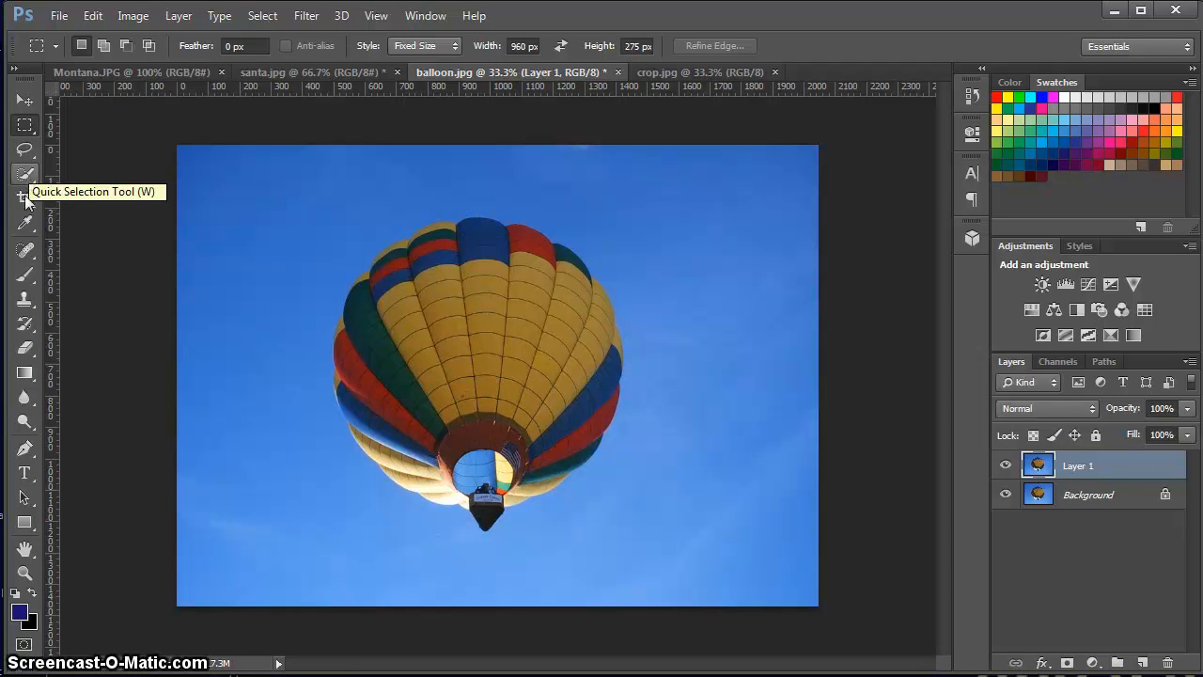
click(25, 254)
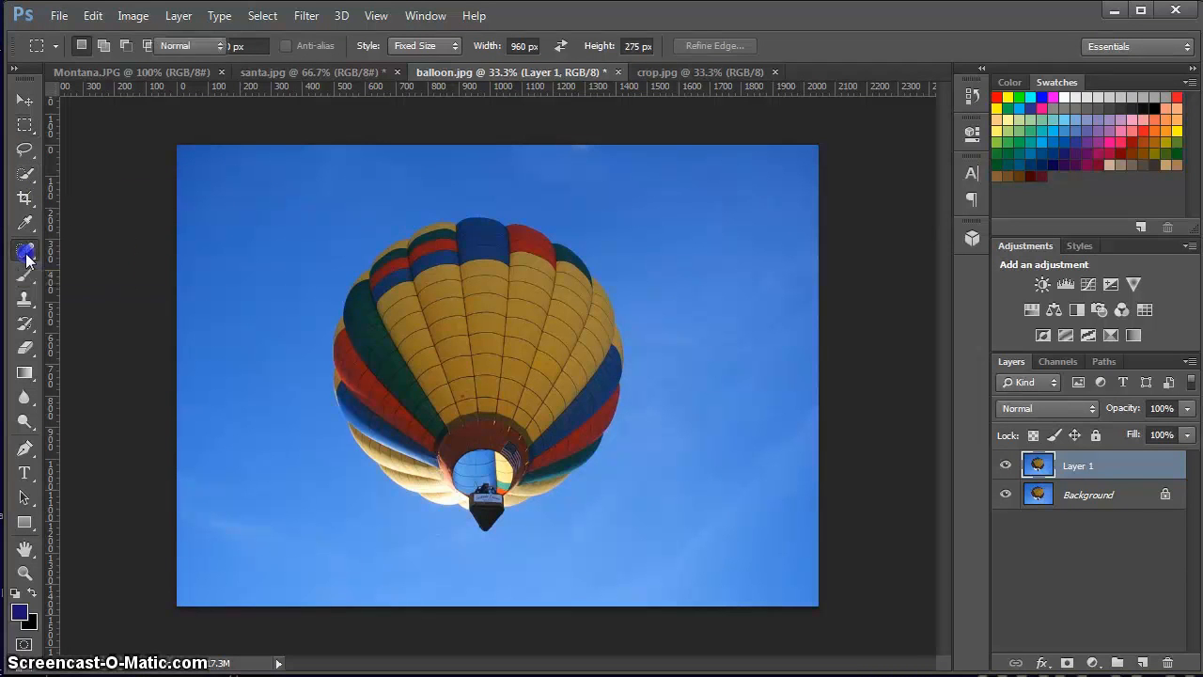
click(85, 265)
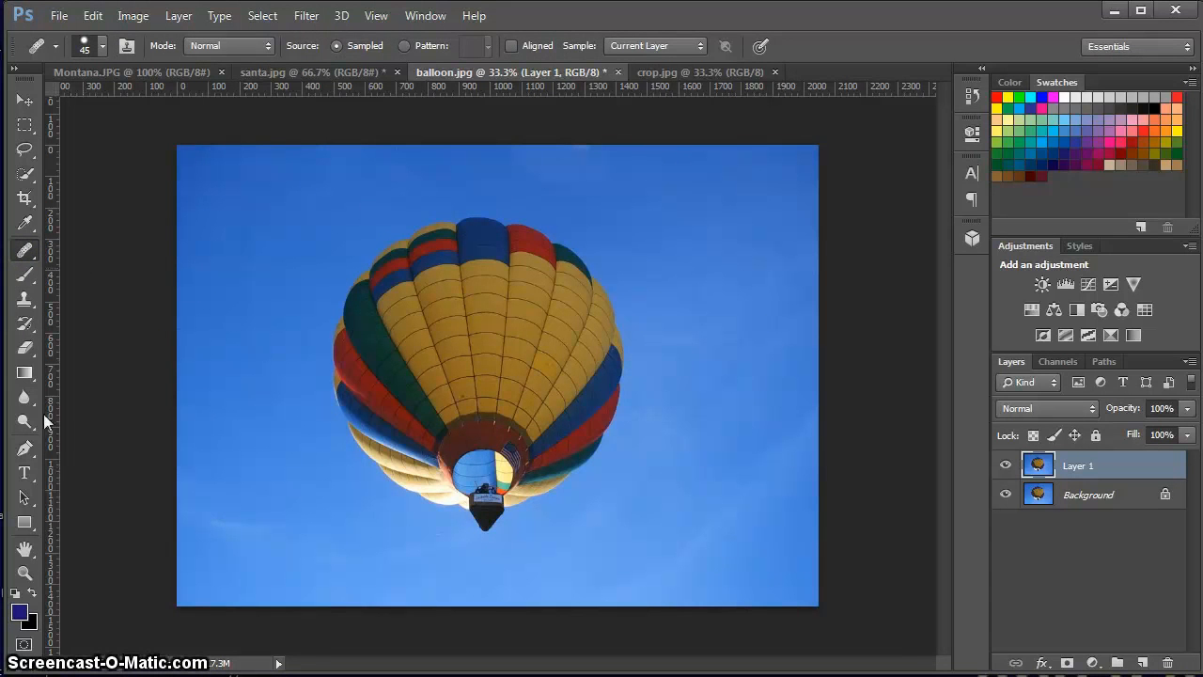
Frame a crop area closely around the balloon with the Crop tool and narrow its width slightly.
click(26, 200)
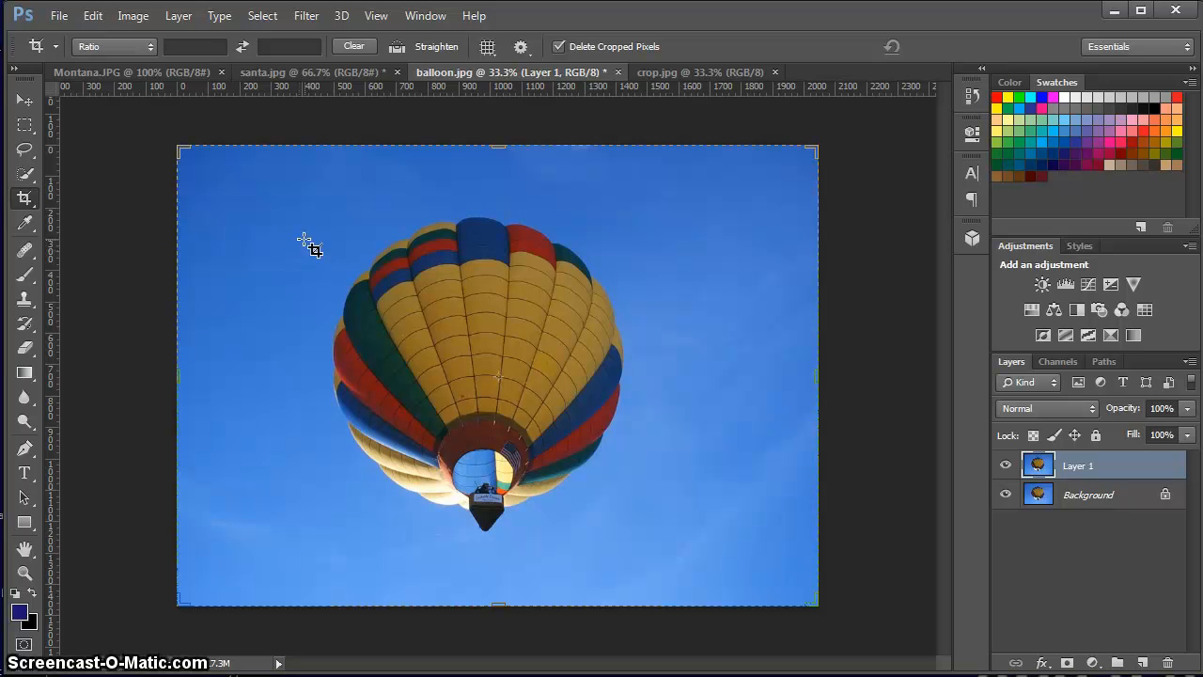
drag(292, 202, 697, 553)
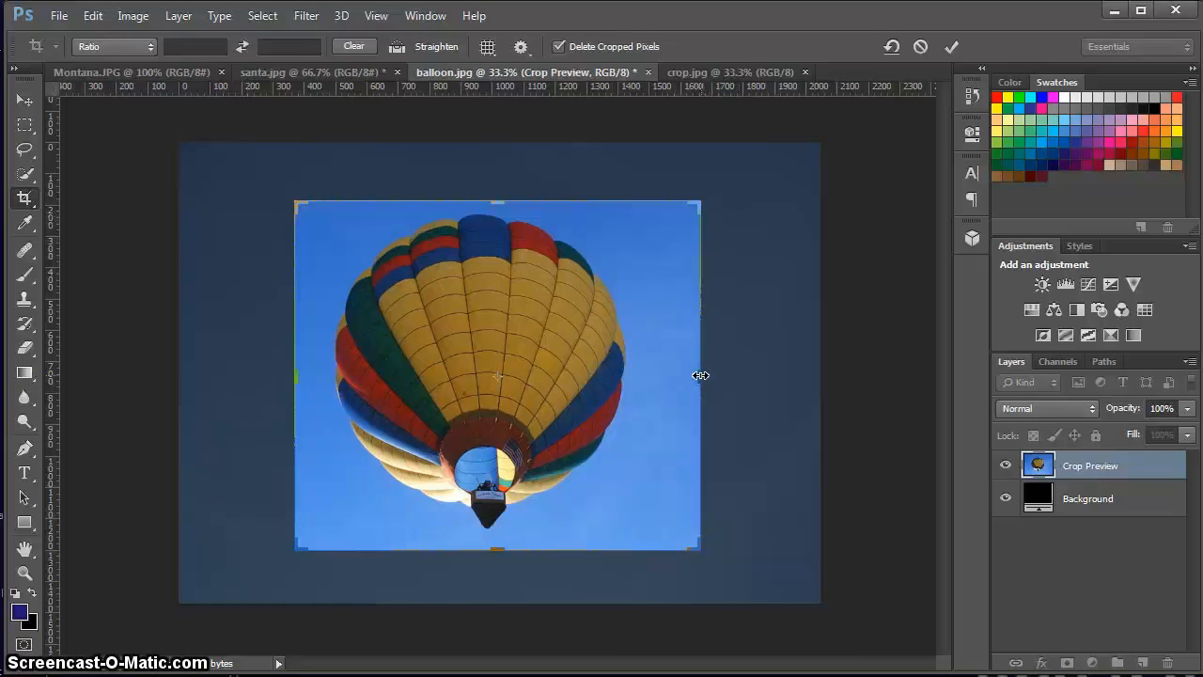
drag(700, 375, 700, 375)
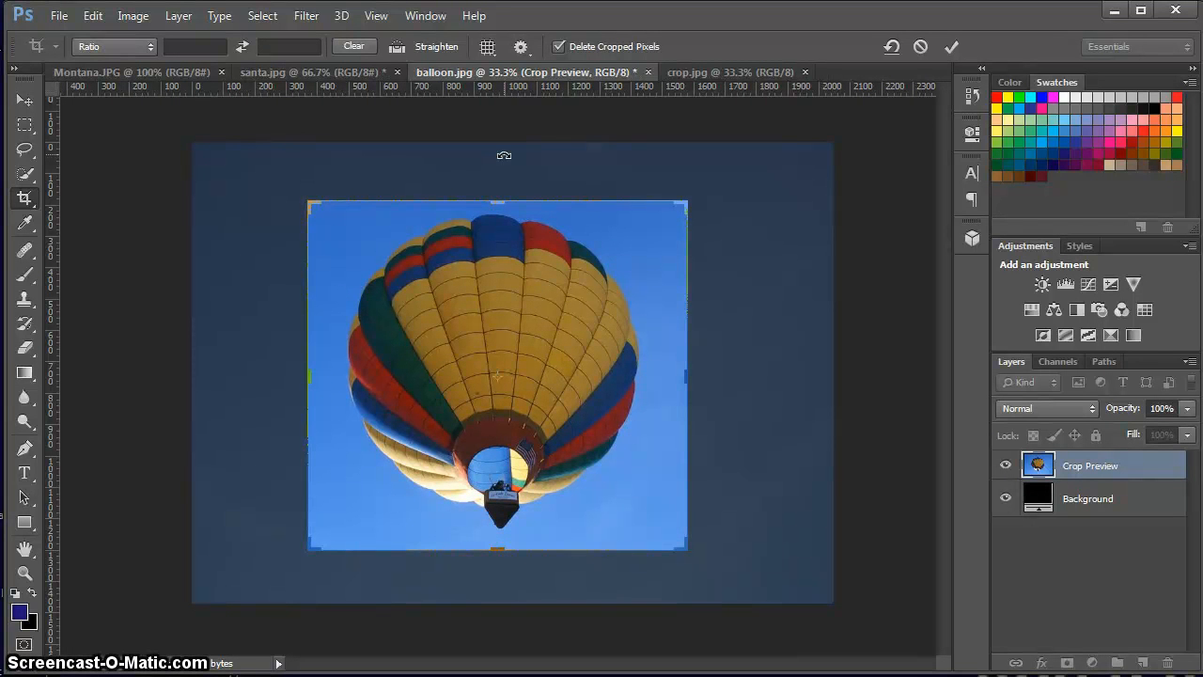
Try straightening the crop along a line angled about 35.7° beside the basket, and undo the rotation.
click(434, 46)
drag(546, 499, 633, 438)
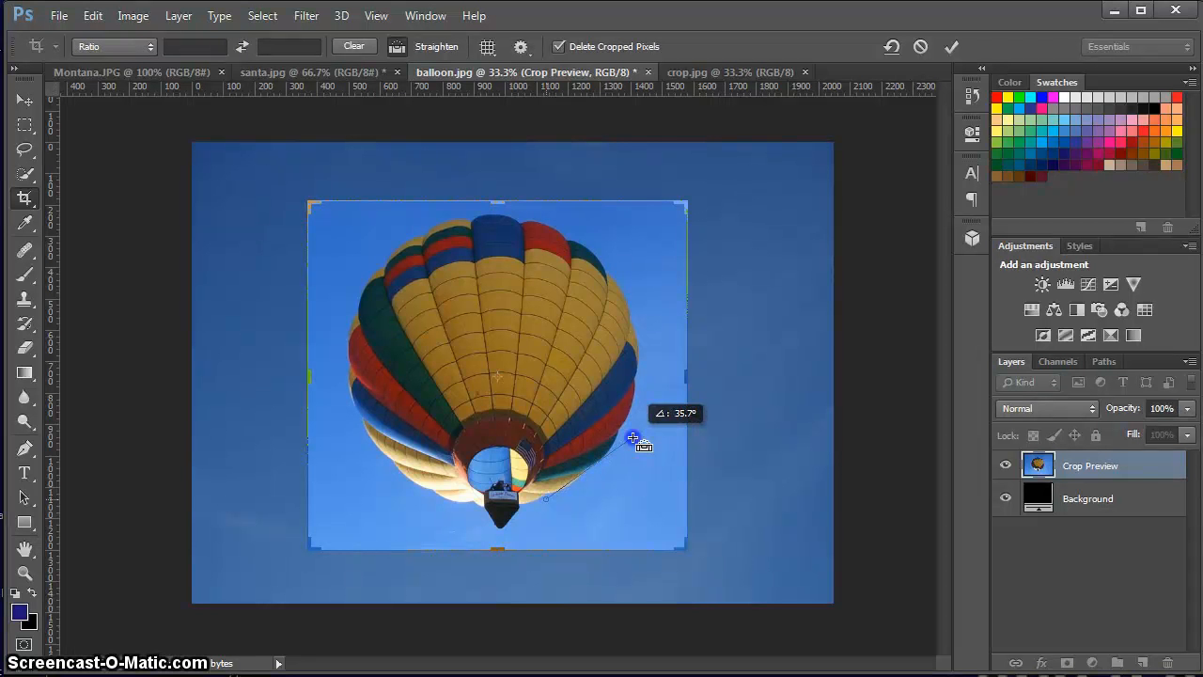
drag(633, 438, 632, 437)
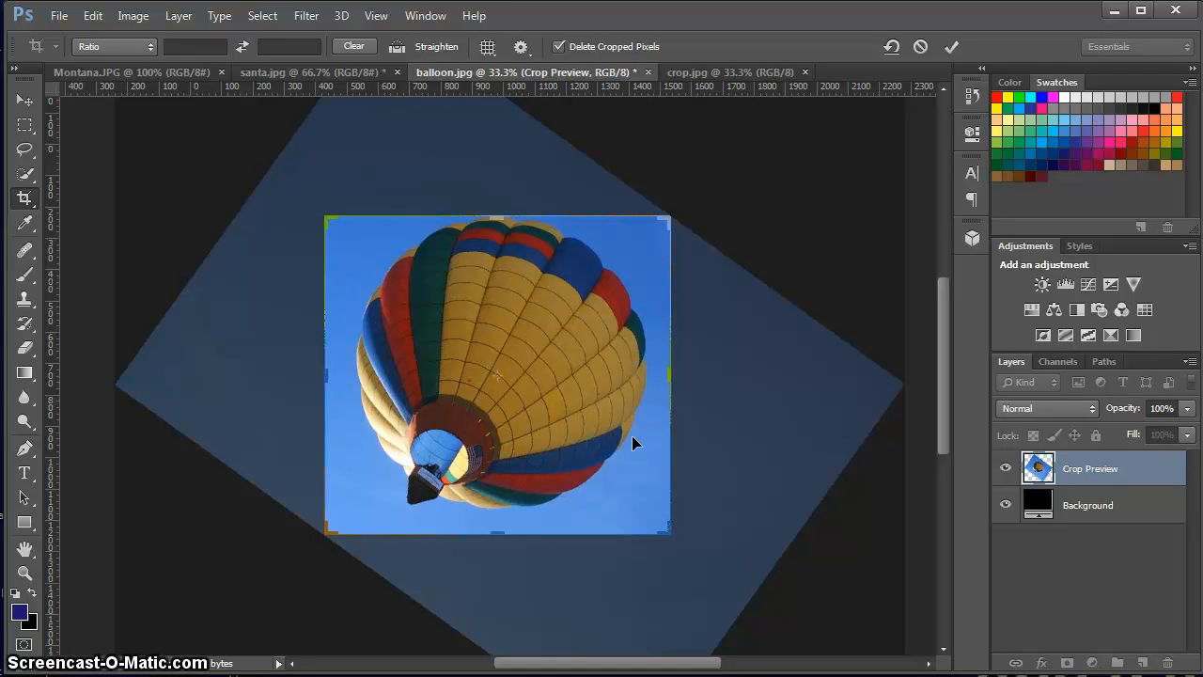
key(ctrl+z)
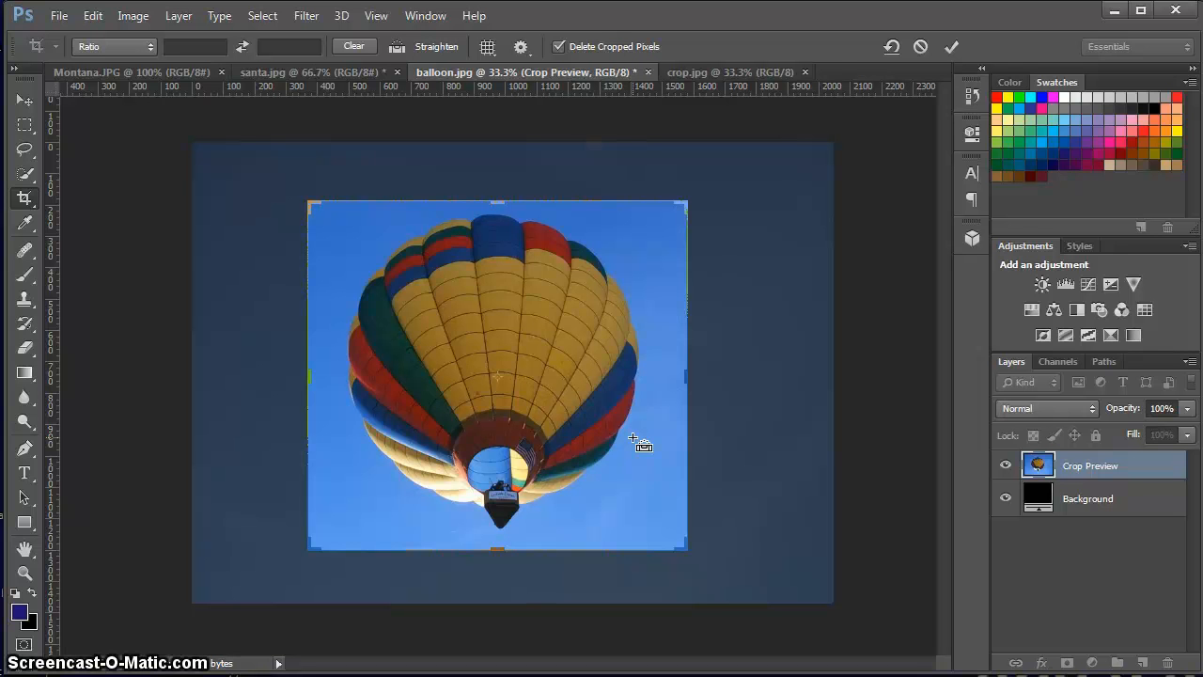
Apply the crop around the balloon and revert balloon.jpg to its last saved version.
key(Return)
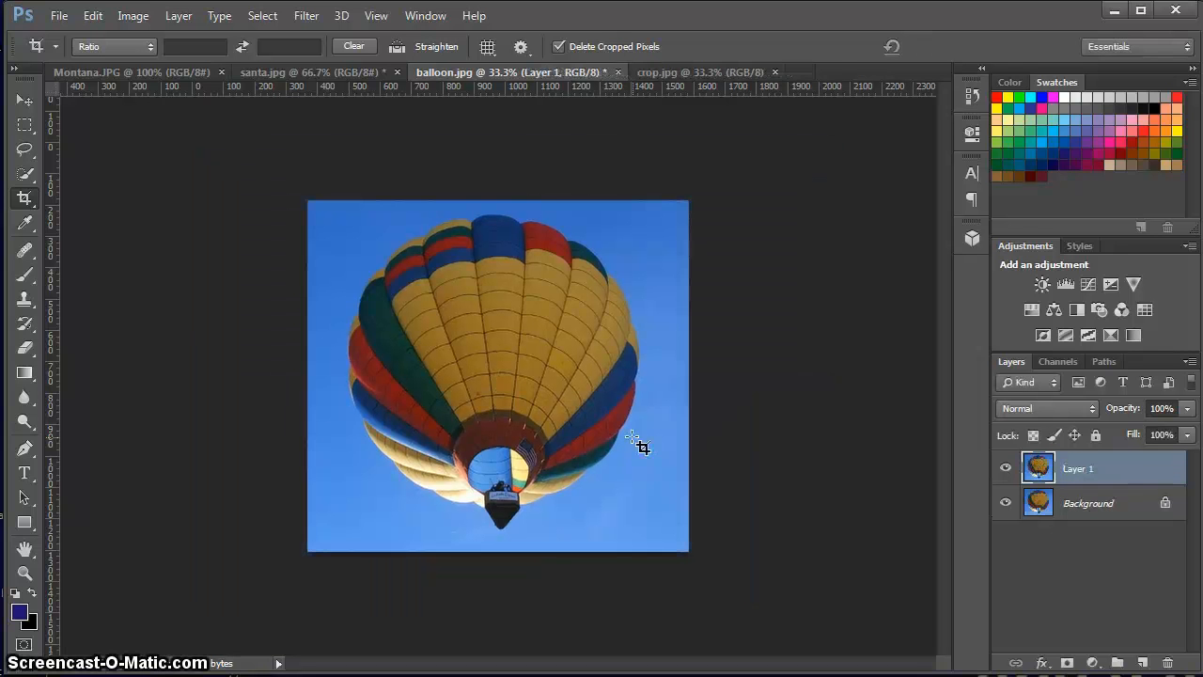
click(58, 16)
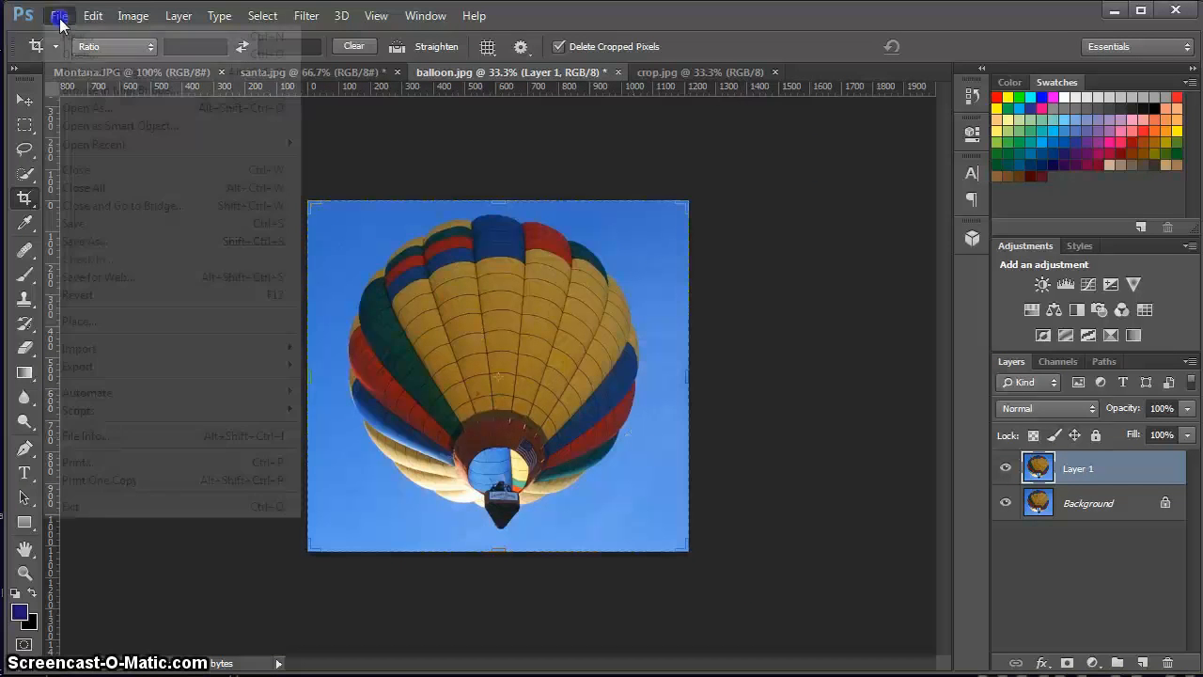
click(79, 294)
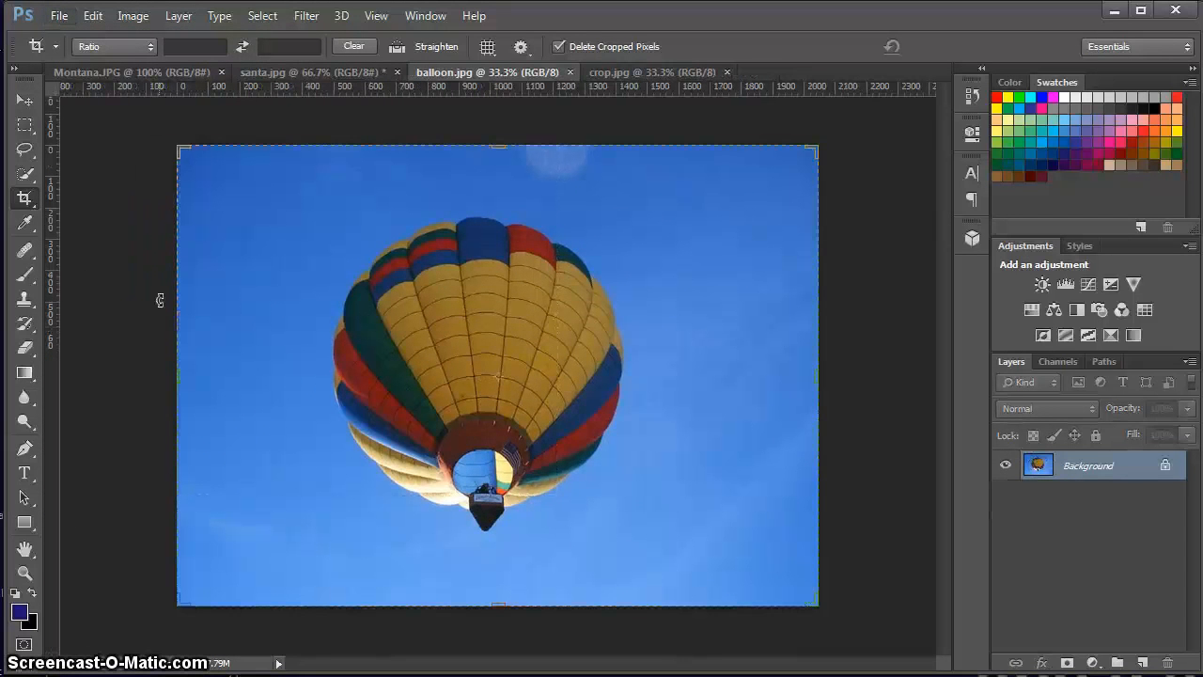
Add the text "This is my text" in the sky above and to the left of the balloon.
click(25, 474)
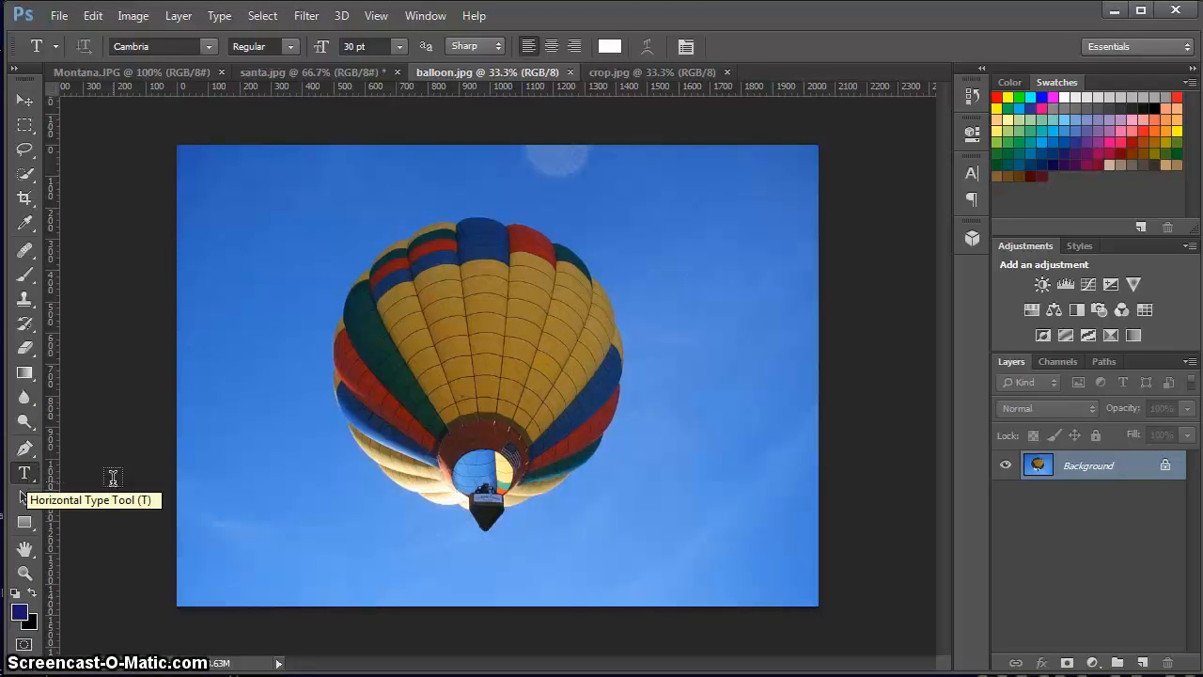
click(280, 228)
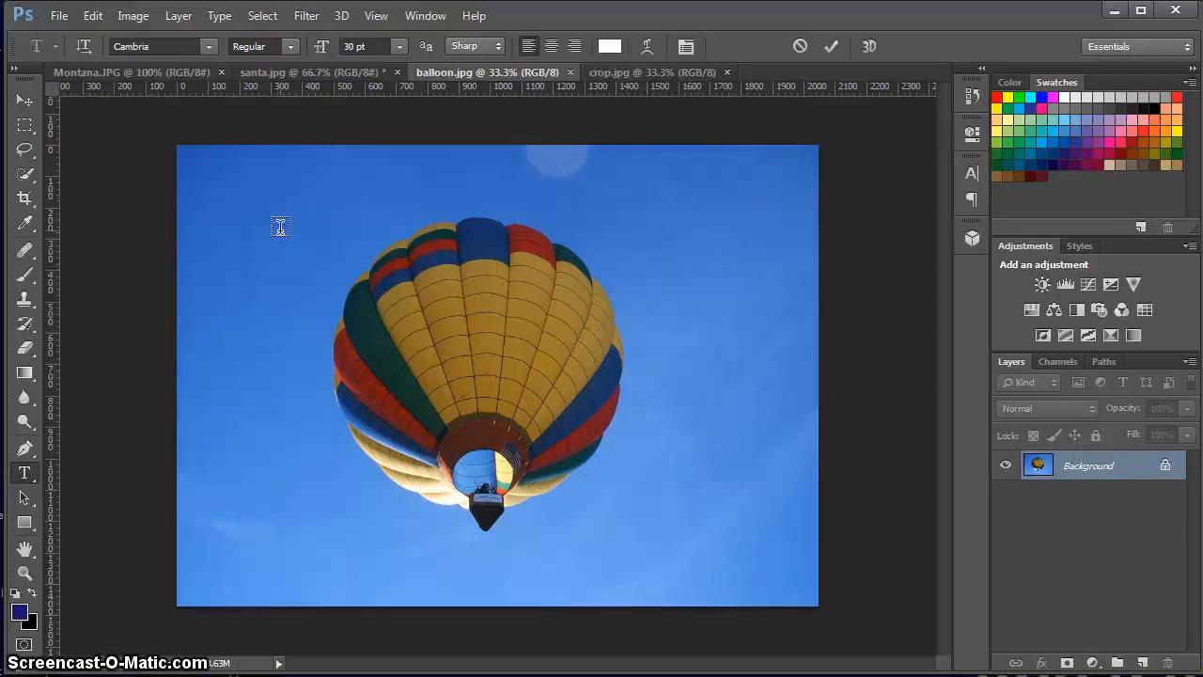
text(This is my text)
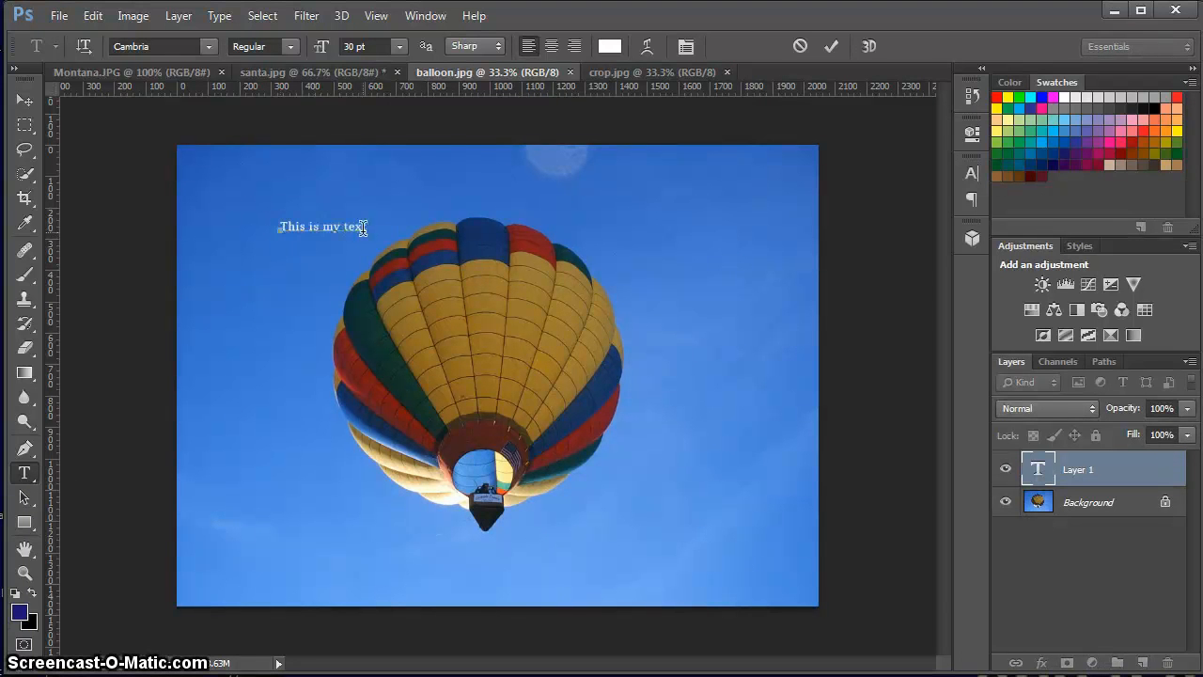
Review the font and size choices for the whole selected text, display the character settings and commit the text.
key(ctrl+a)
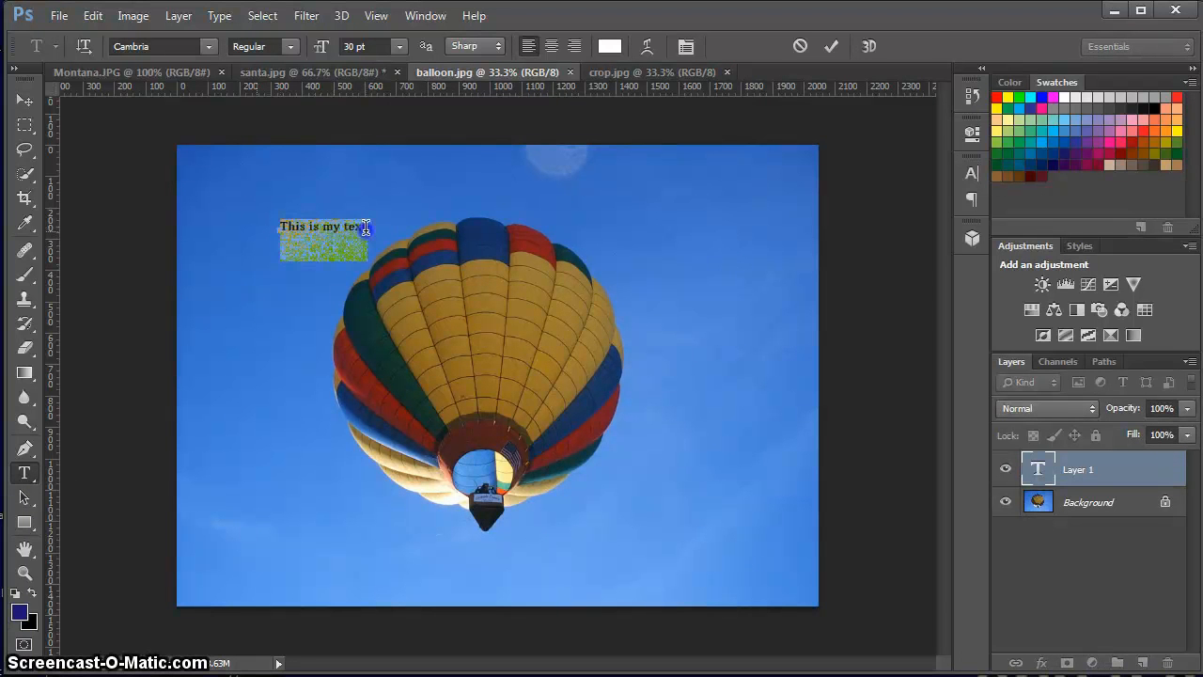
click(208, 46)
click(209, 46)
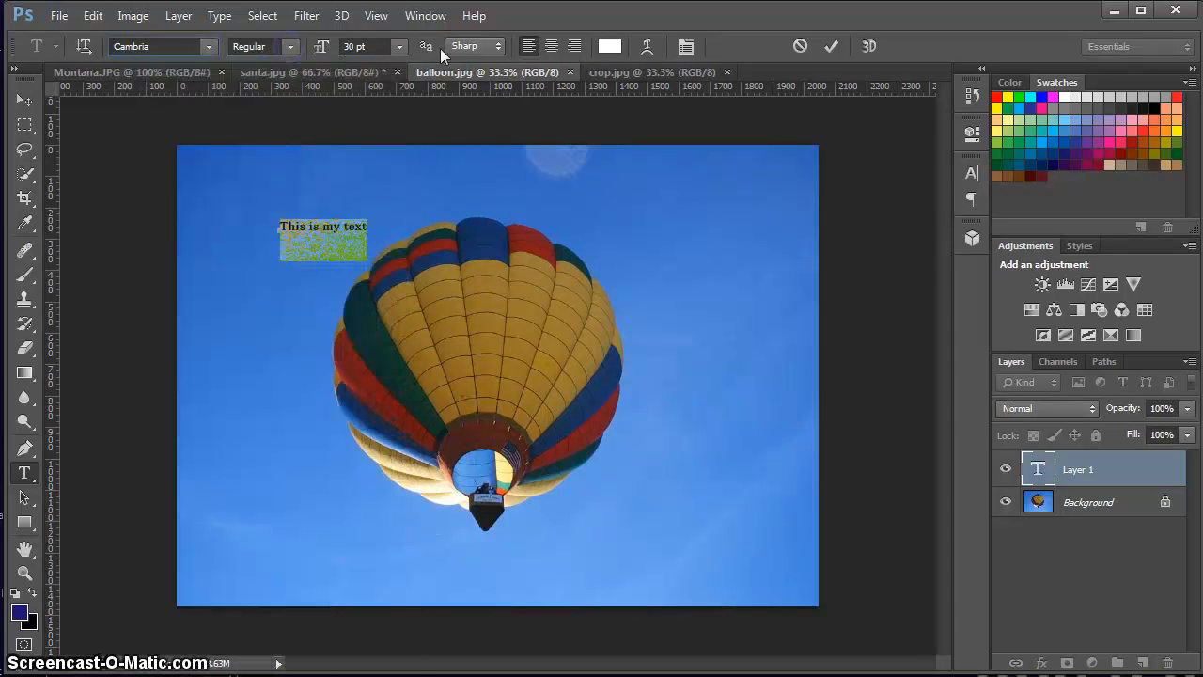
click(400, 47)
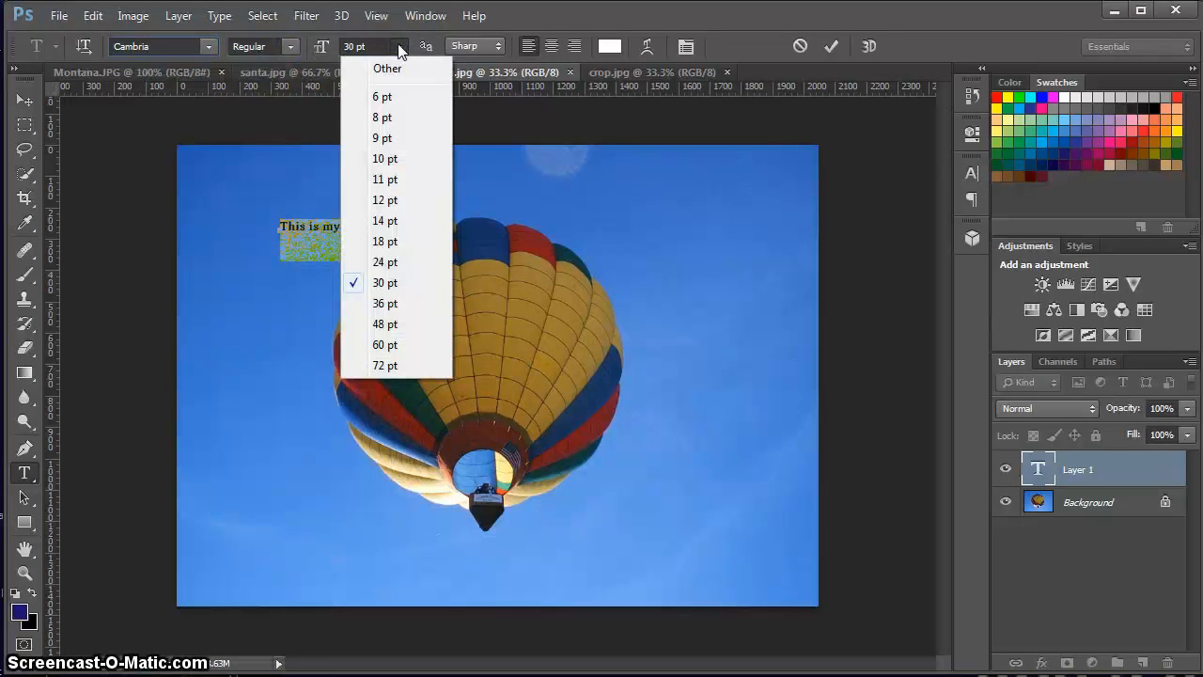
click(399, 47)
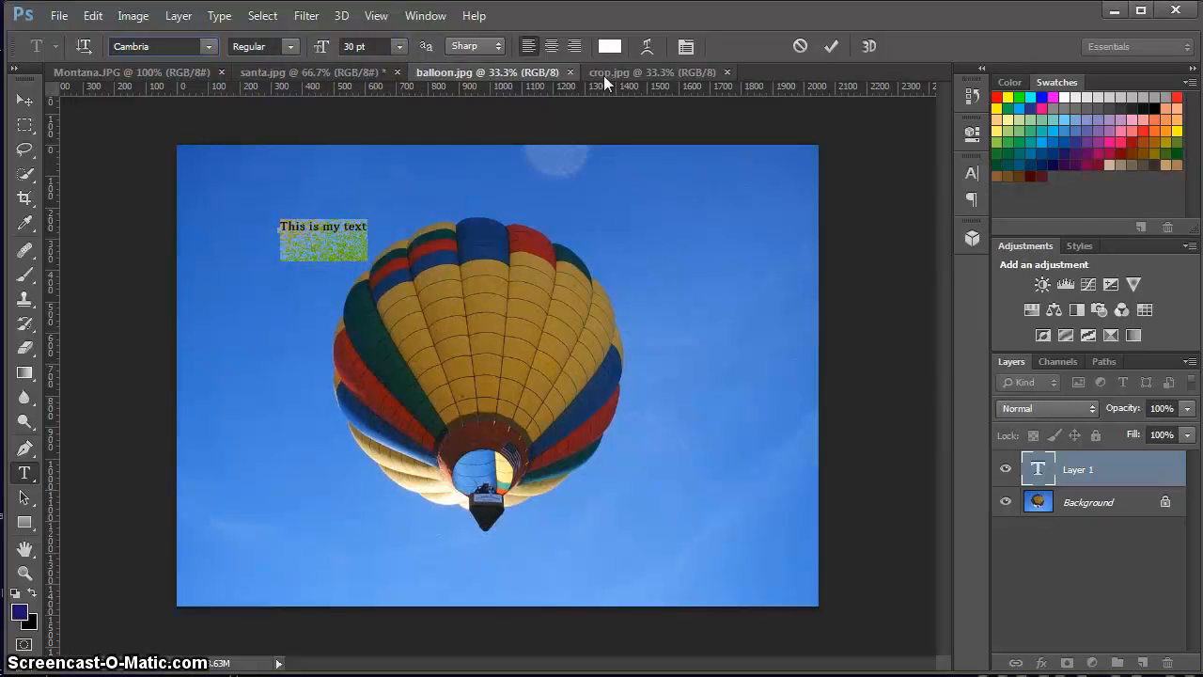
click(971, 174)
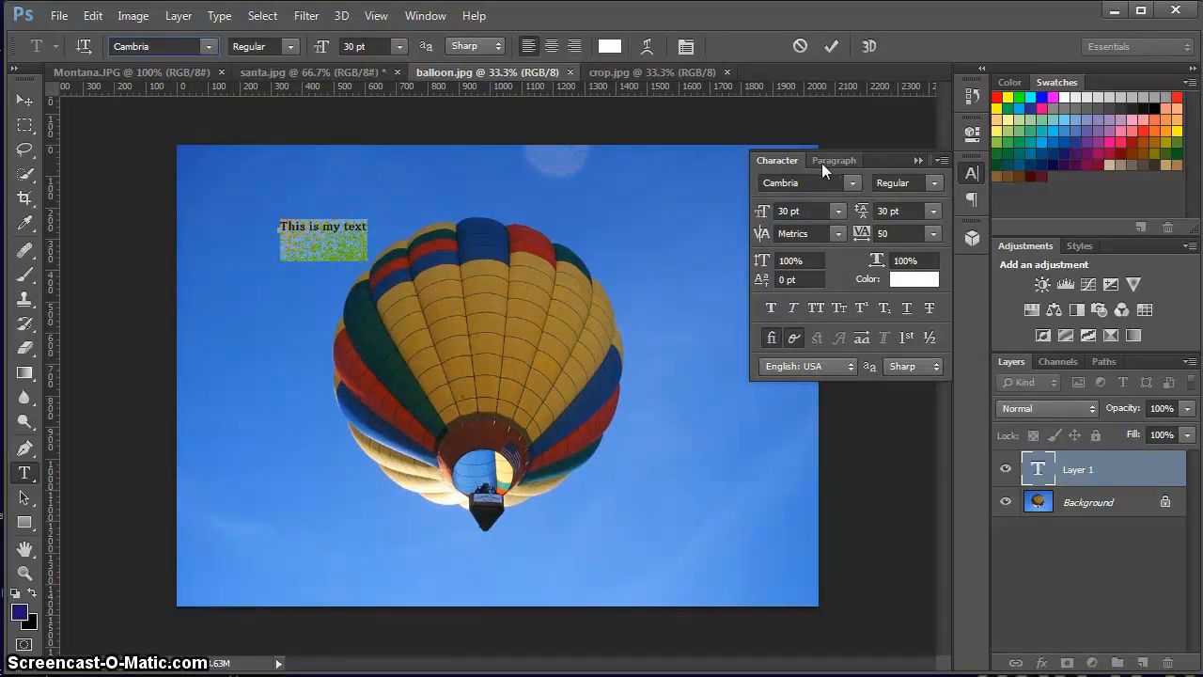
click(27, 102)
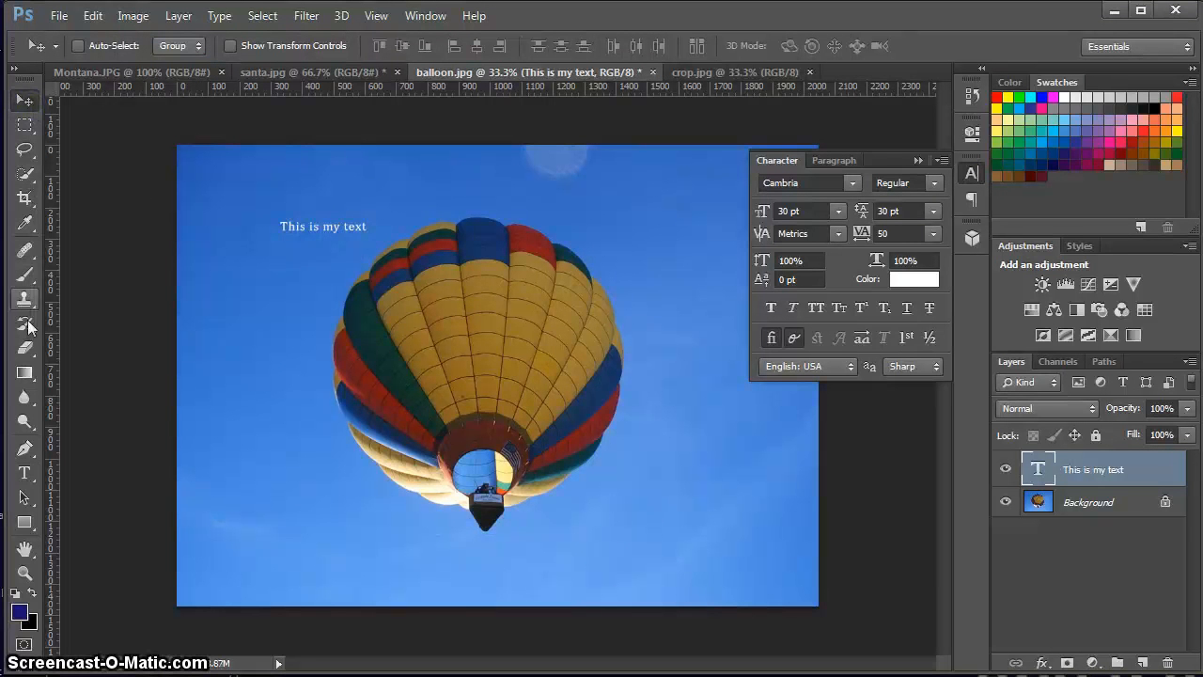
Create a paragraph text box over the balloon's lower left side containing "This is my text that" at 48 pt.
click(24, 473)
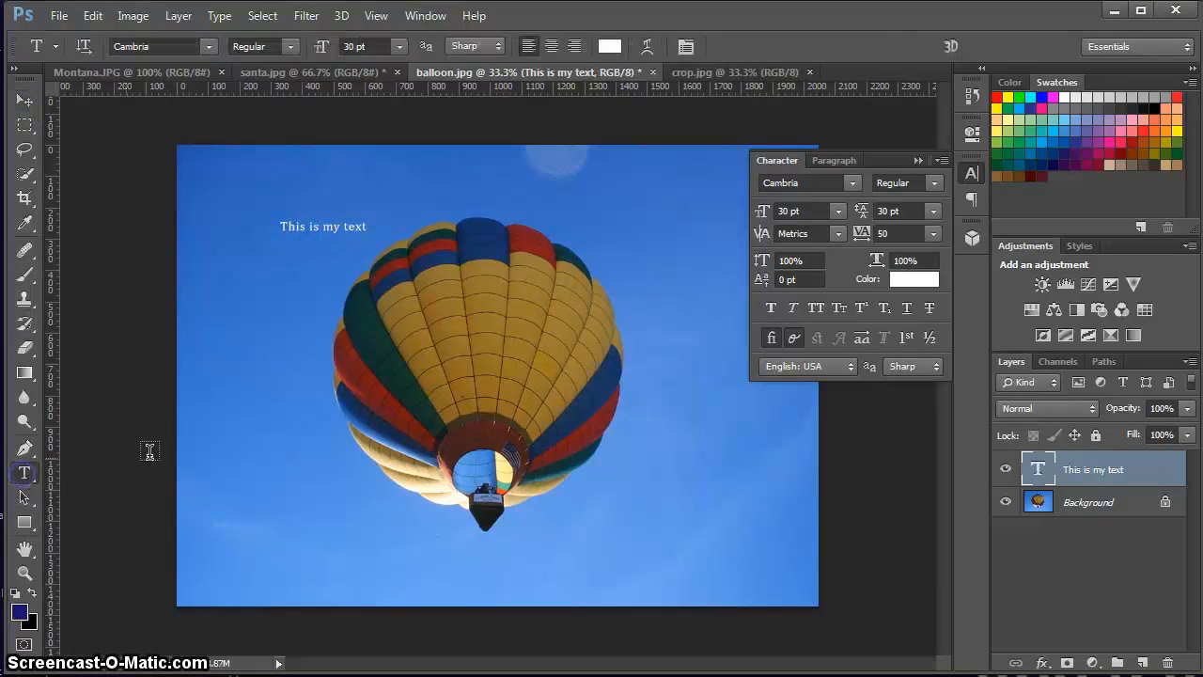
drag(245, 363, 404, 504)
click(403, 45)
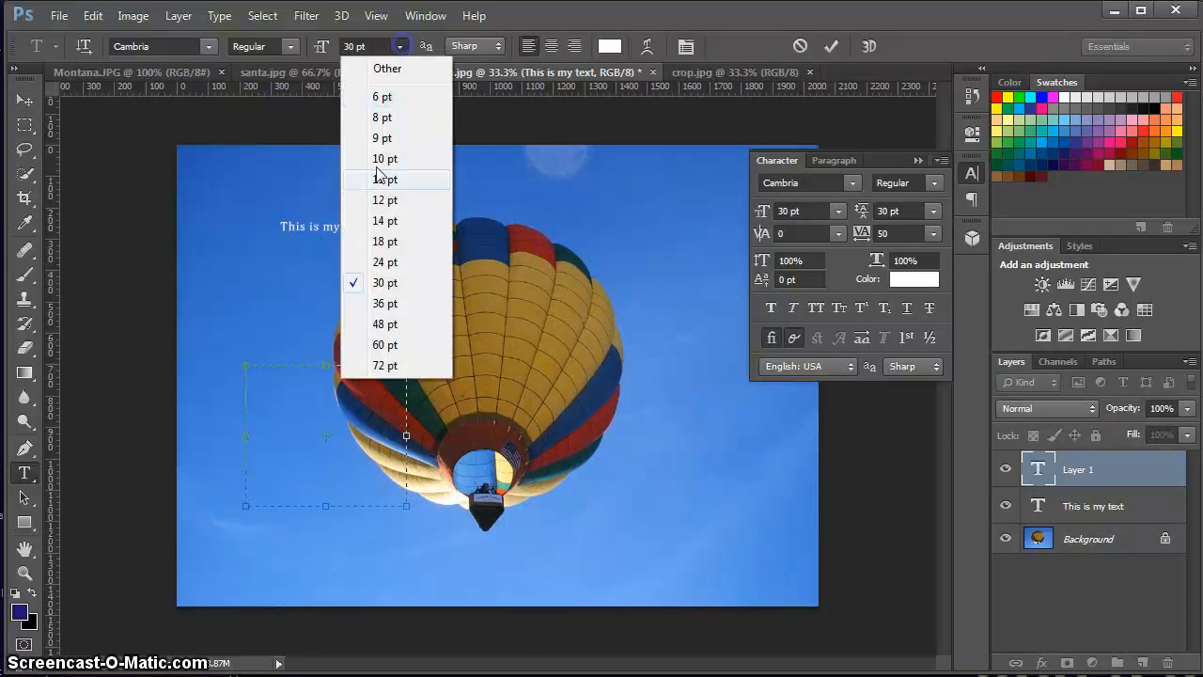
click(393, 324)
text(This is my text that)
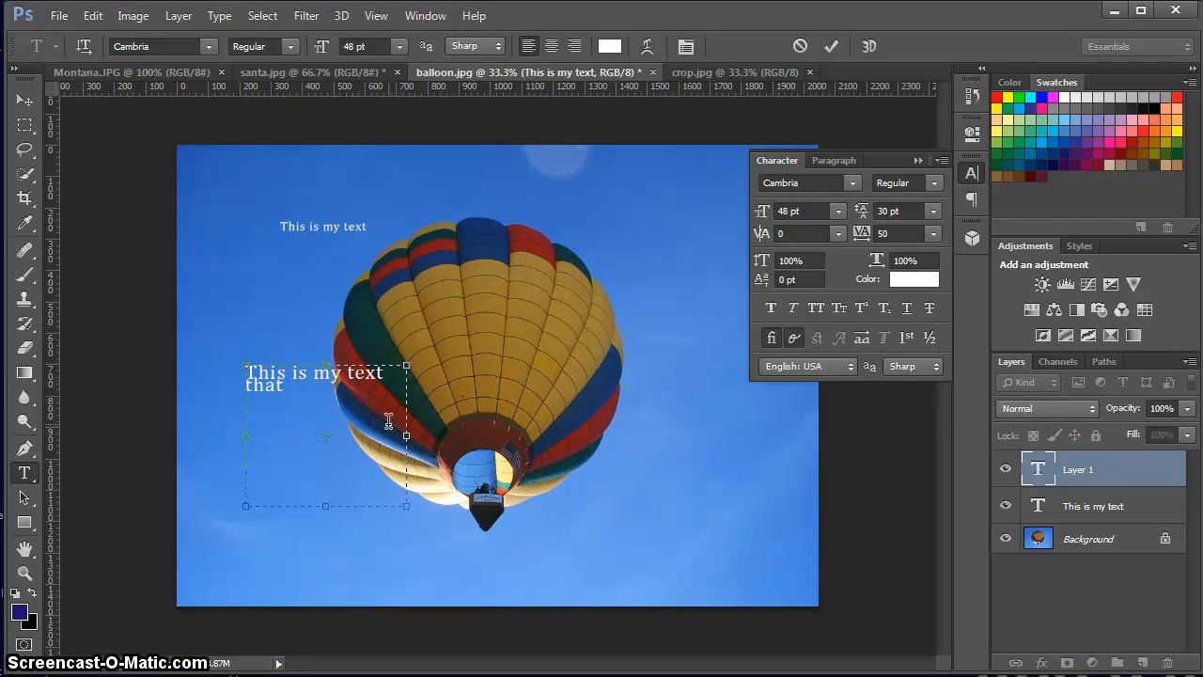
click(24, 103)
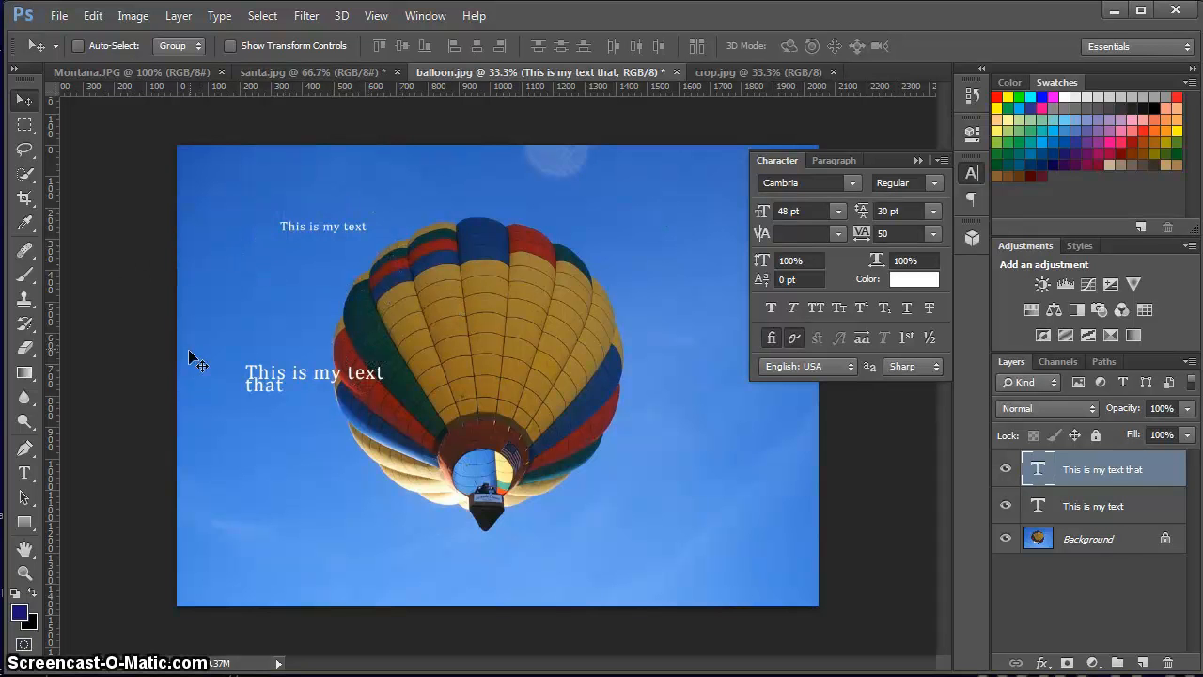
Draw a white rounded rectangle without a stroke, about 400 by 103 px, over the "This is my text" line.
click(24, 522)
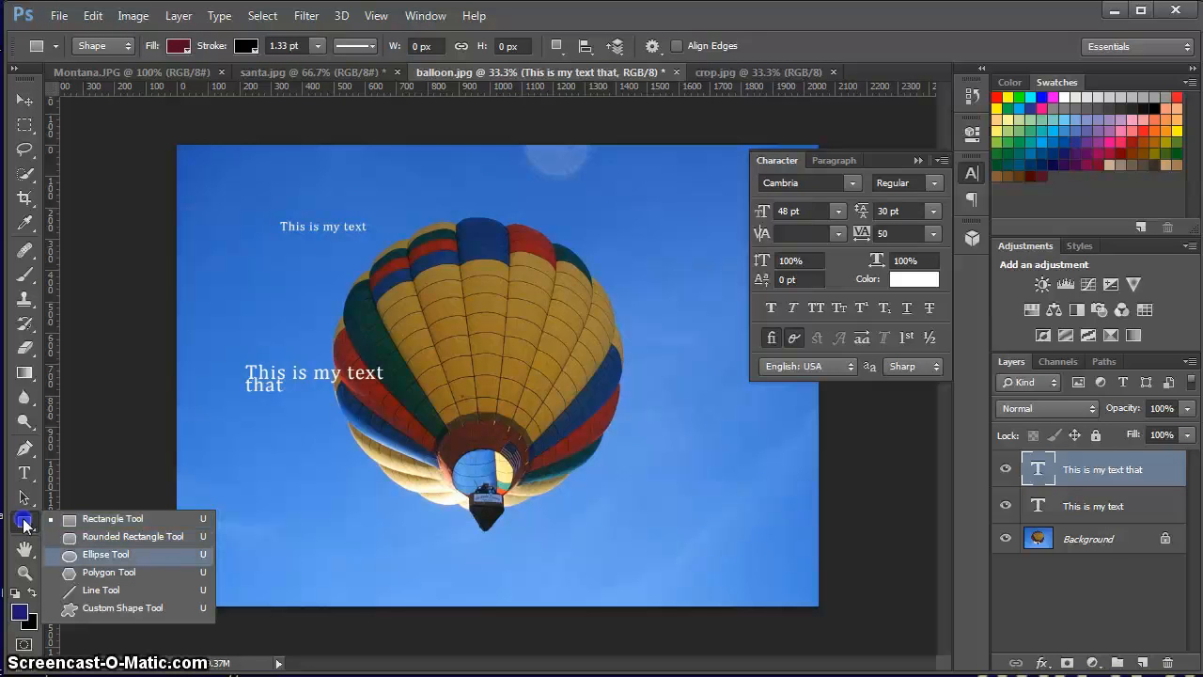
click(122, 537)
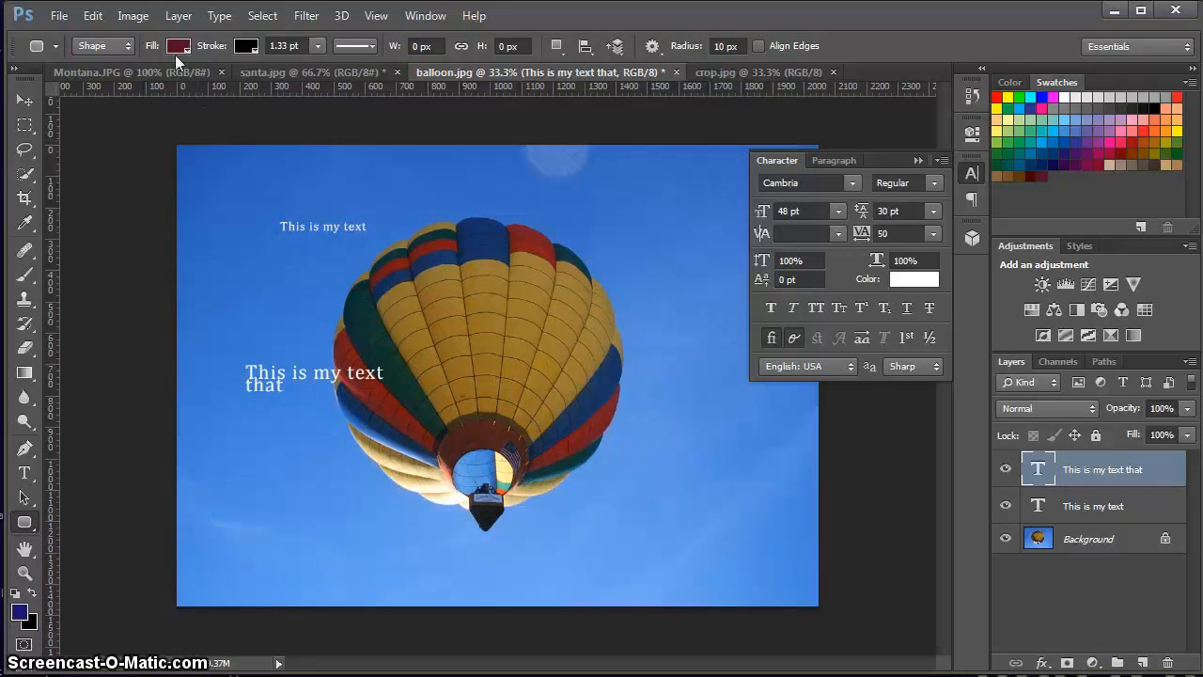
click(178, 49)
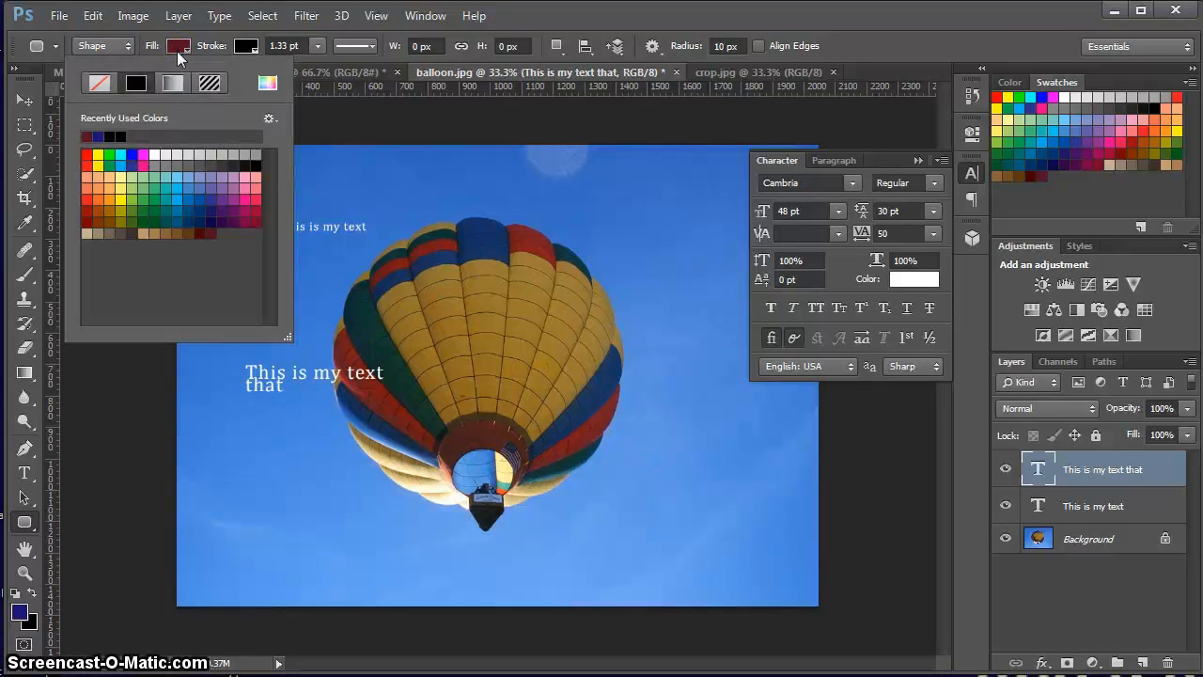
click(158, 155)
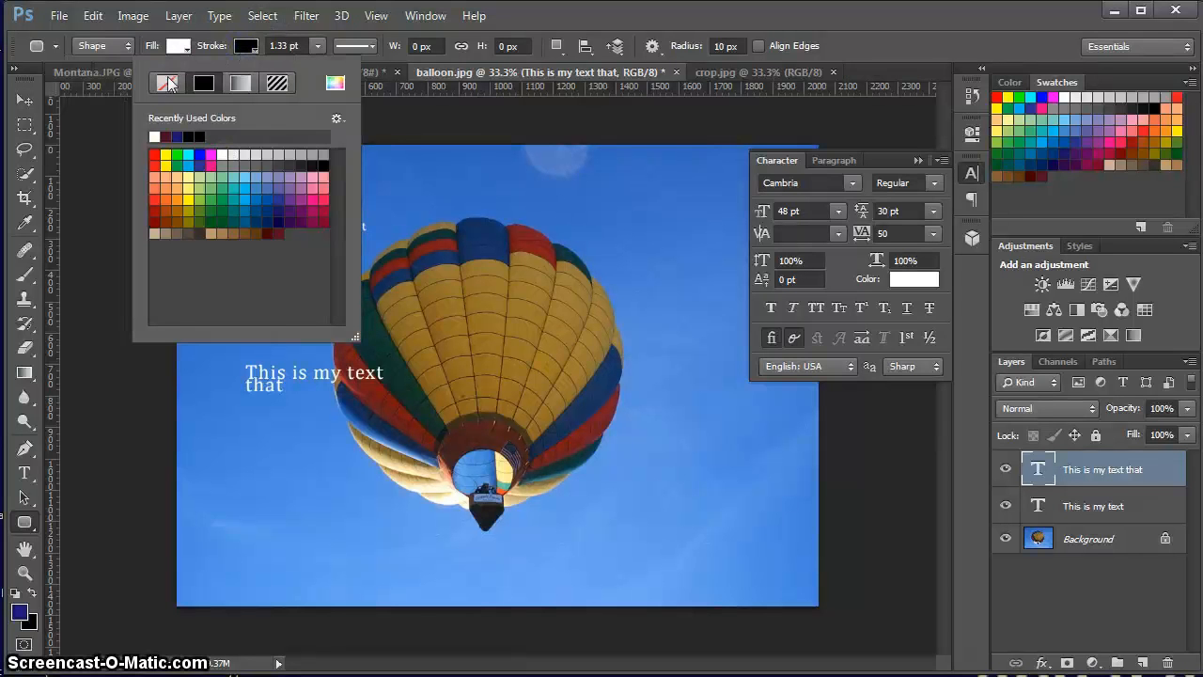
click(167, 83)
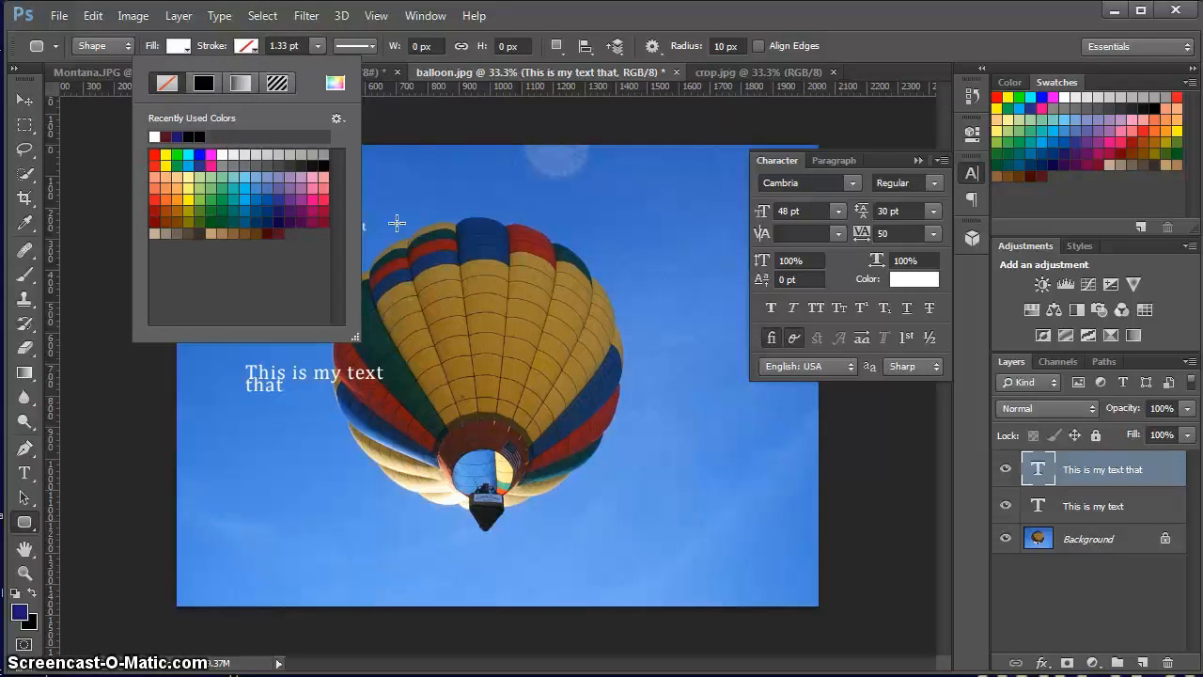
click(386, 123)
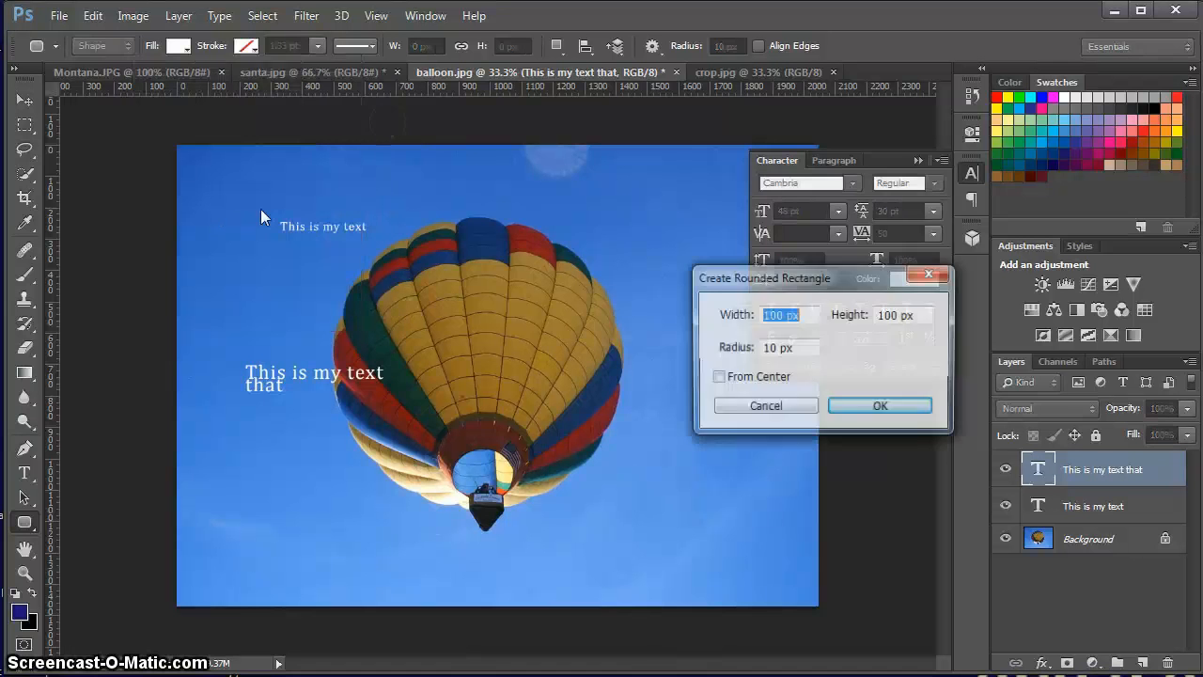
click(778, 405)
drag(262, 212, 386, 243)
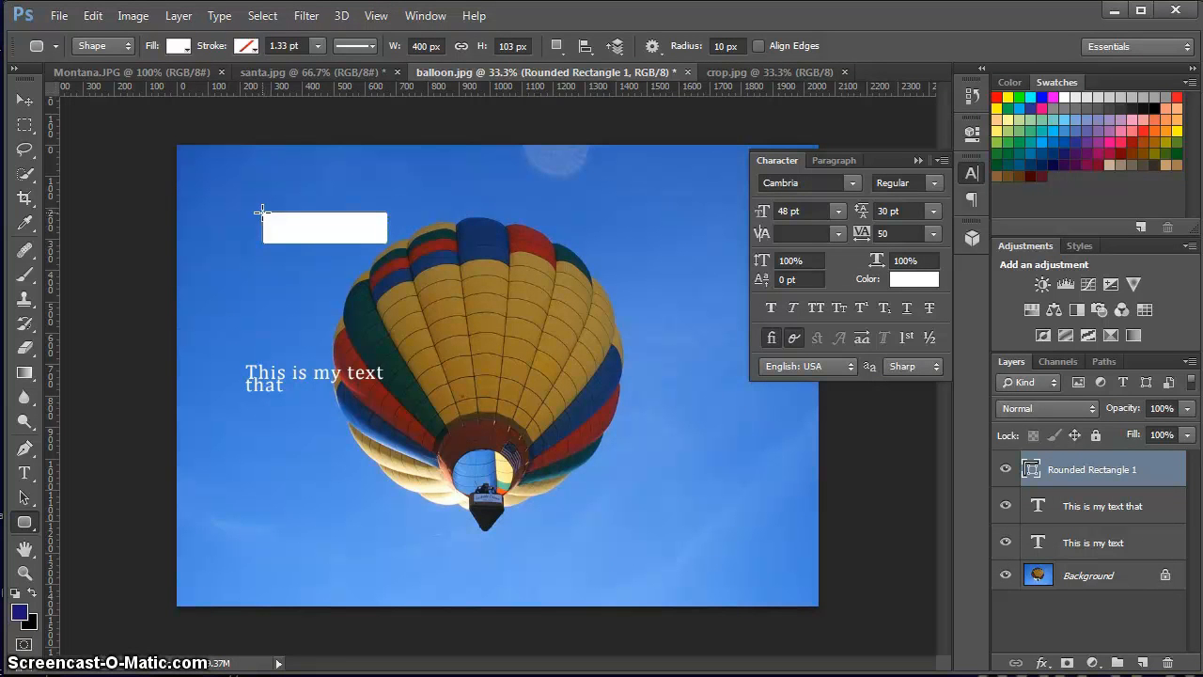
Move the rounded rectangle layer directly below the "This is my text that" layer.
drag(1090, 469, 1090, 523)
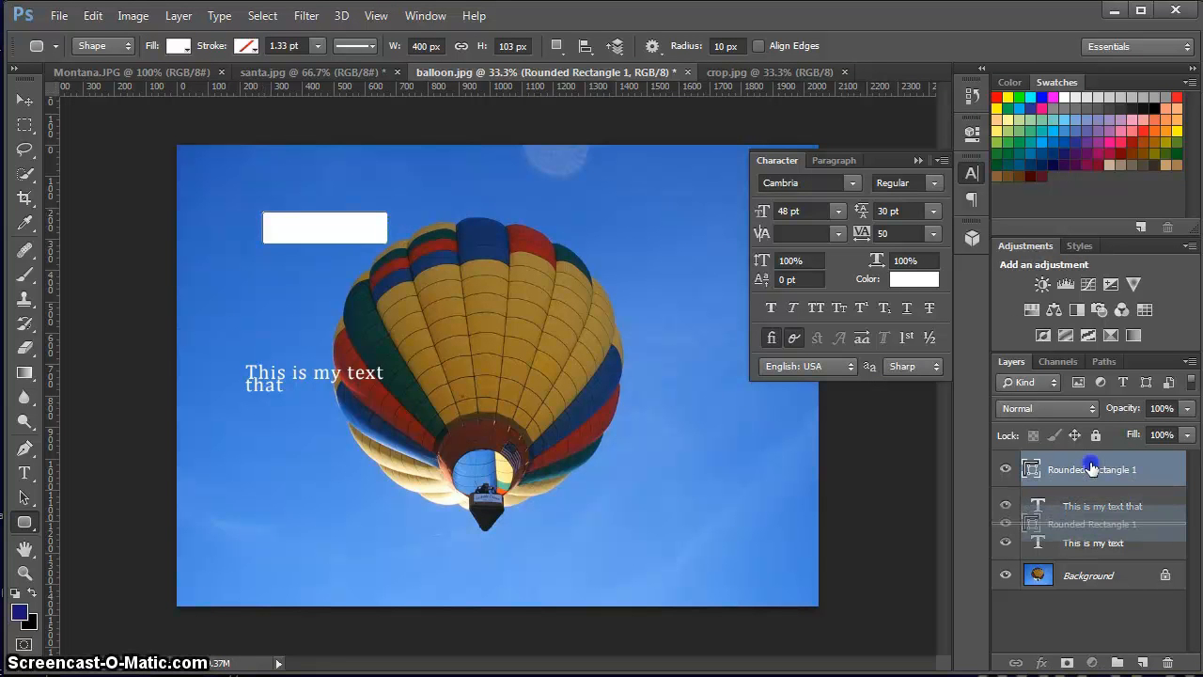
drag(1090, 469, 1085, 524)
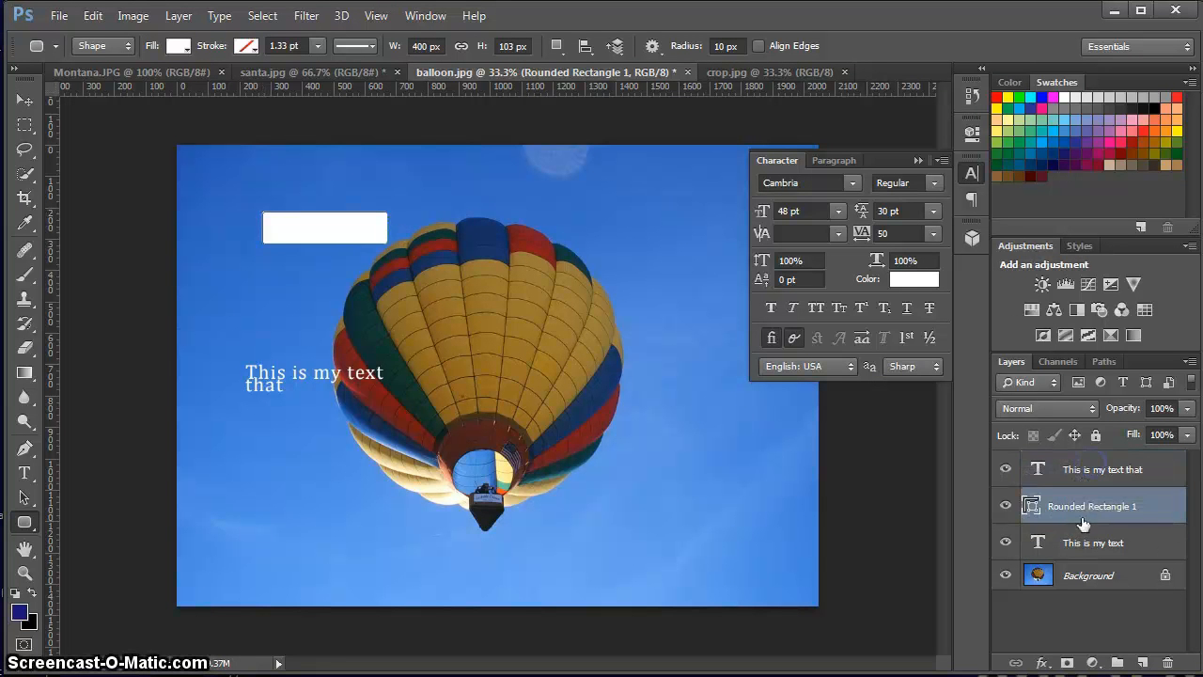
Set the text colour of the "This is my text that" layer to 040404.
click(1092, 473)
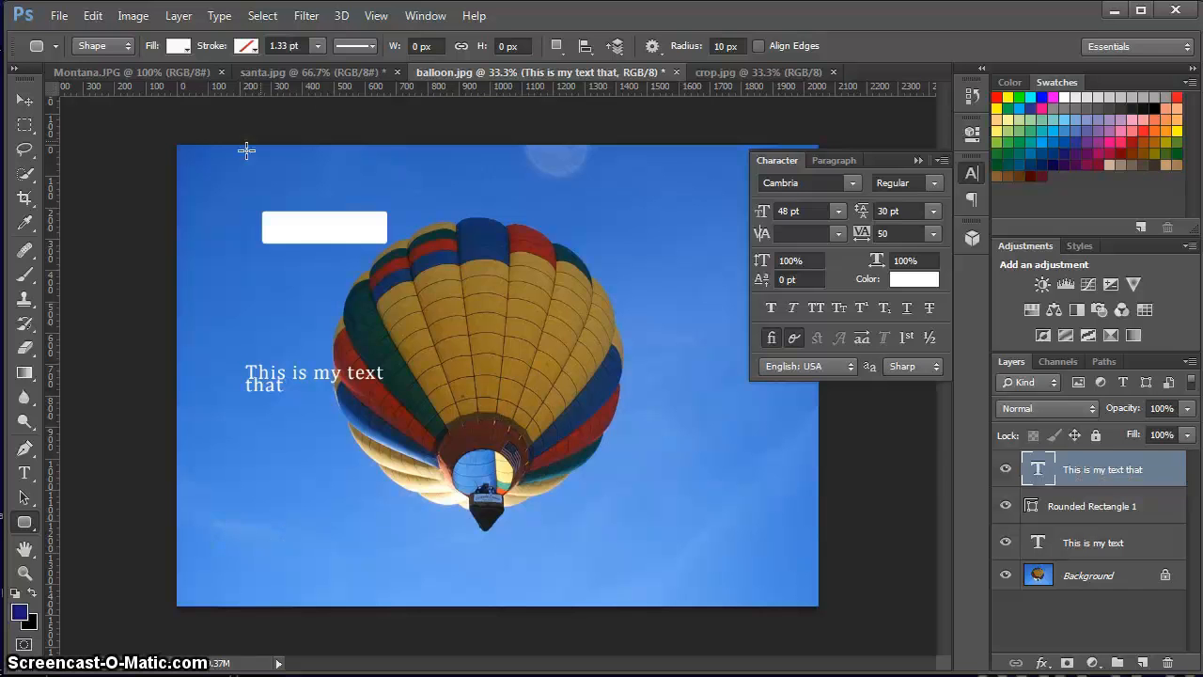
click(24, 473)
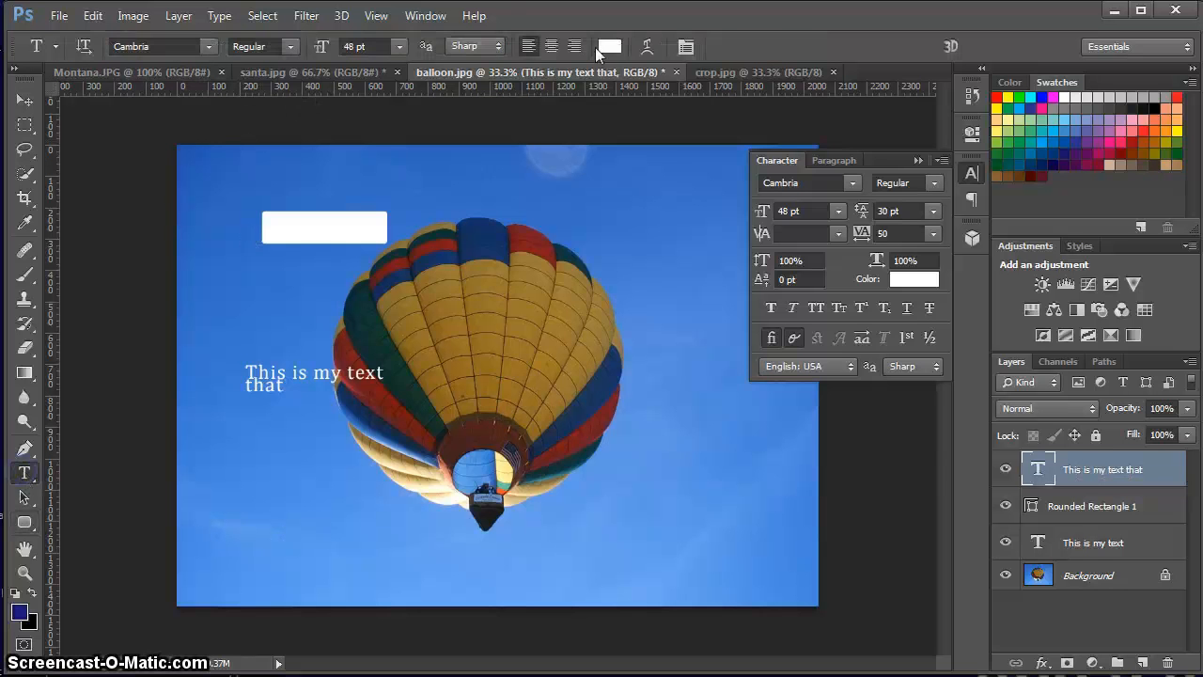
click(609, 45)
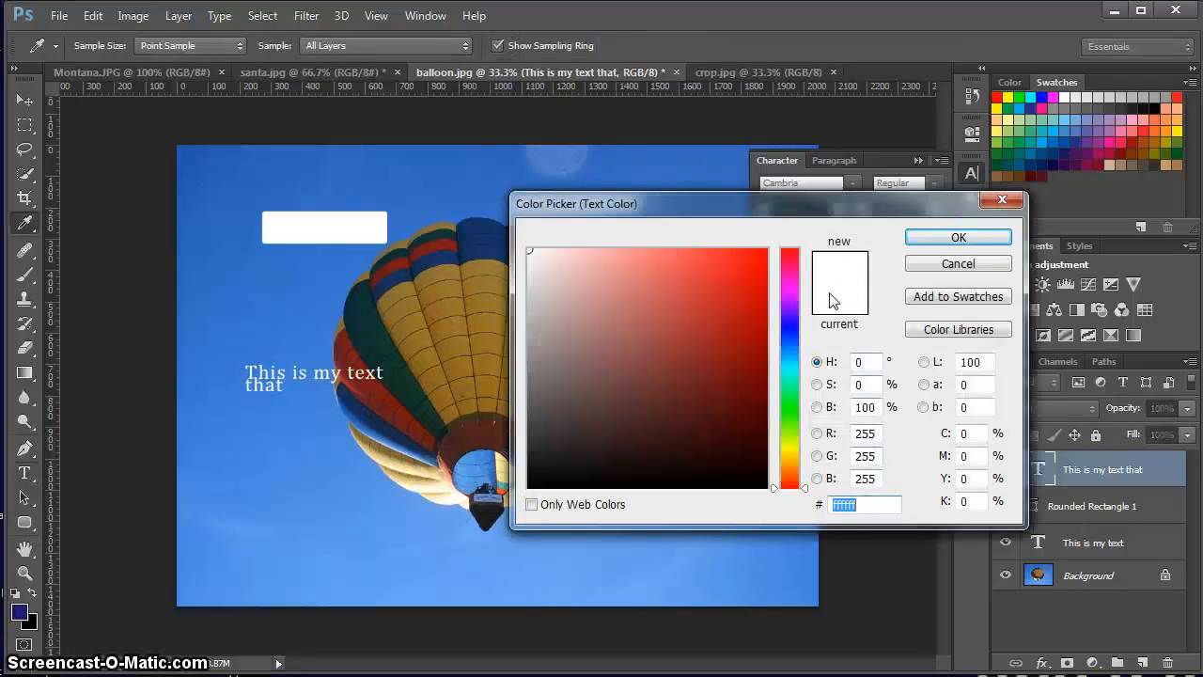
click(532, 484)
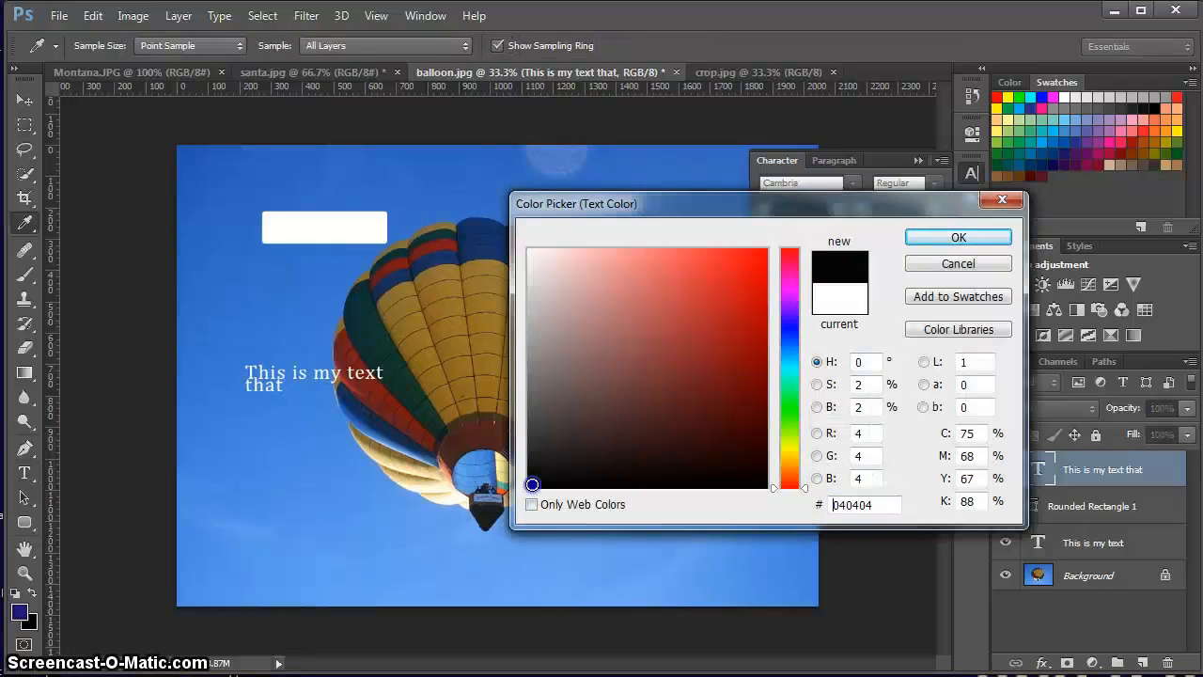
click(956, 240)
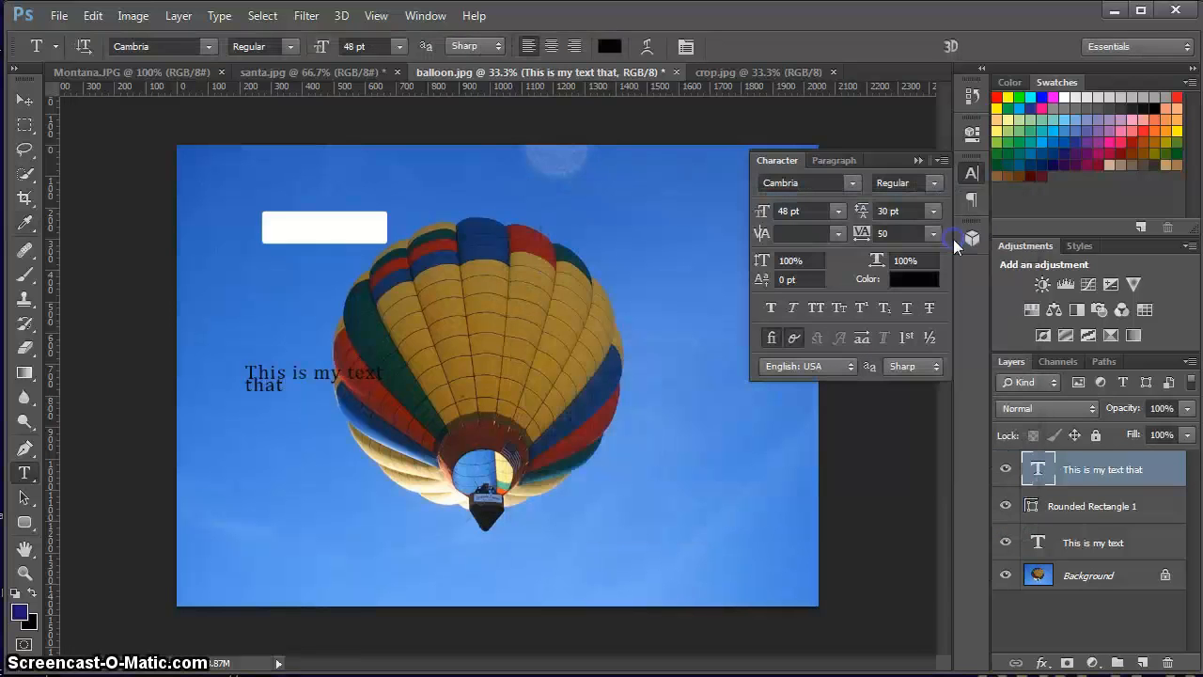
Move the rounded rectangle layer below the "This is my text" layer and set that text's colour to 010101.
drag(1099, 504, 1101, 540)
click(1092, 505)
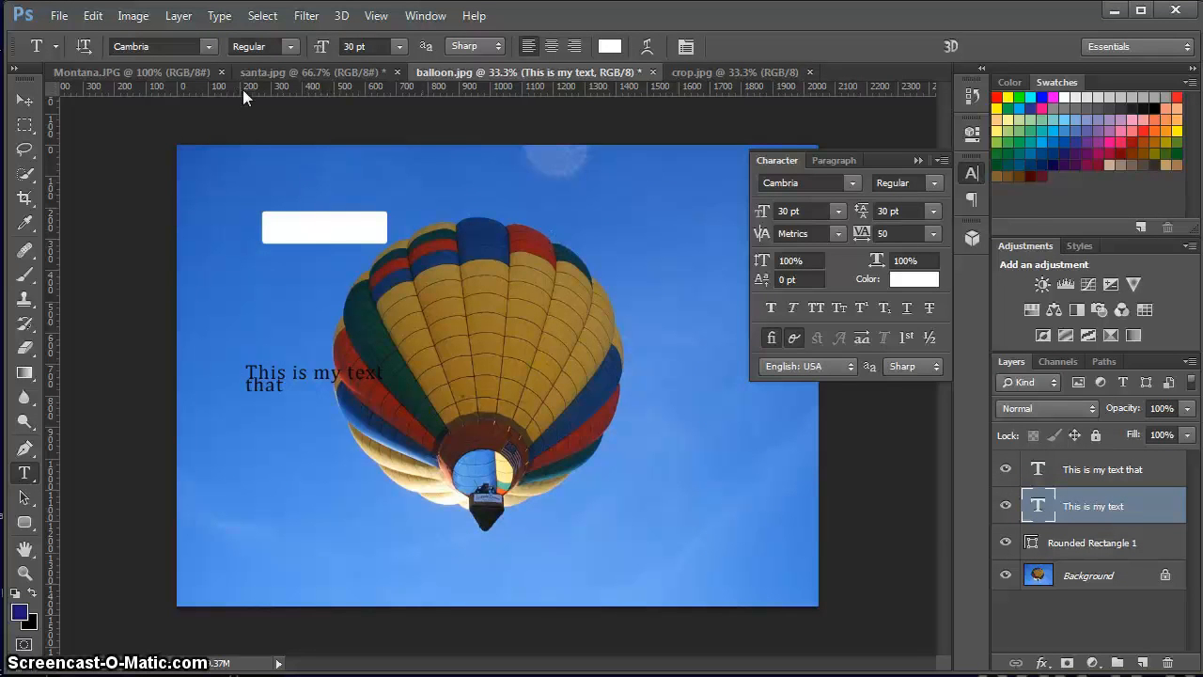
click(609, 45)
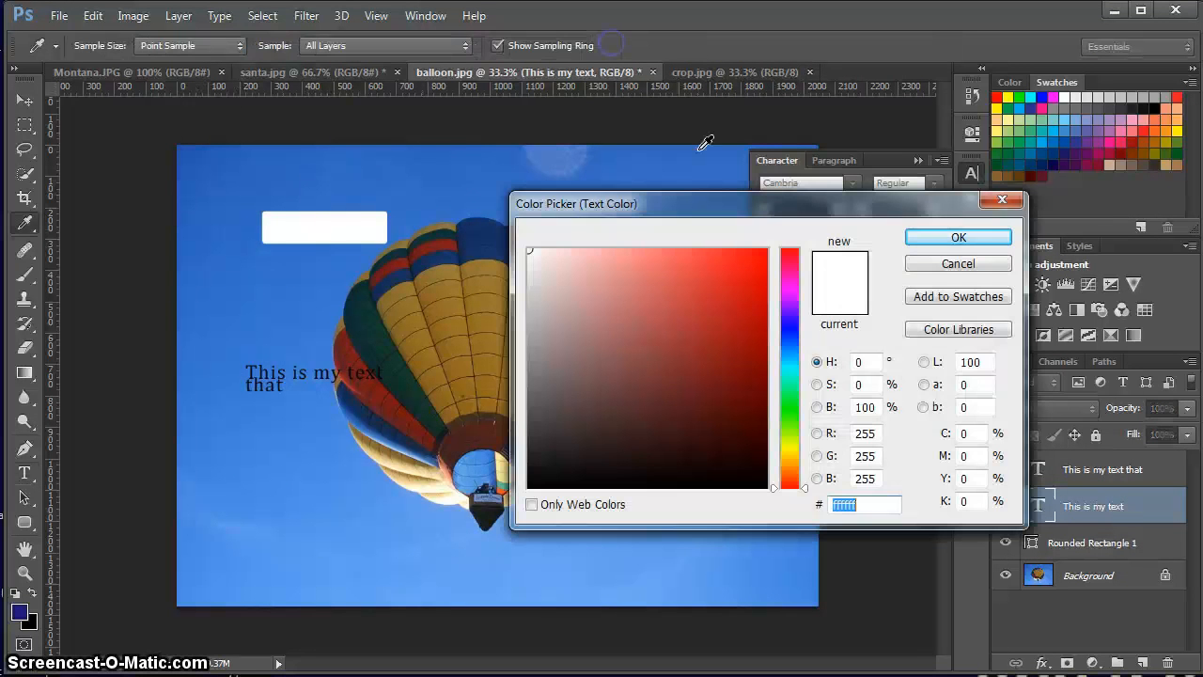
click(530, 486)
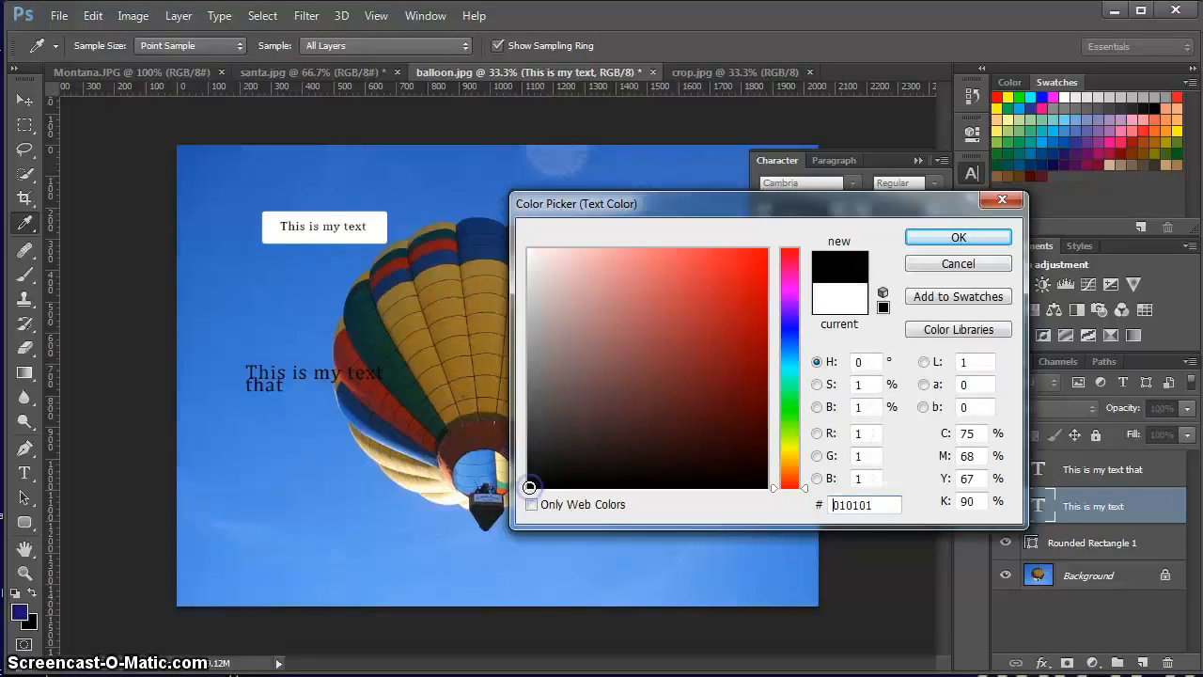
click(942, 239)
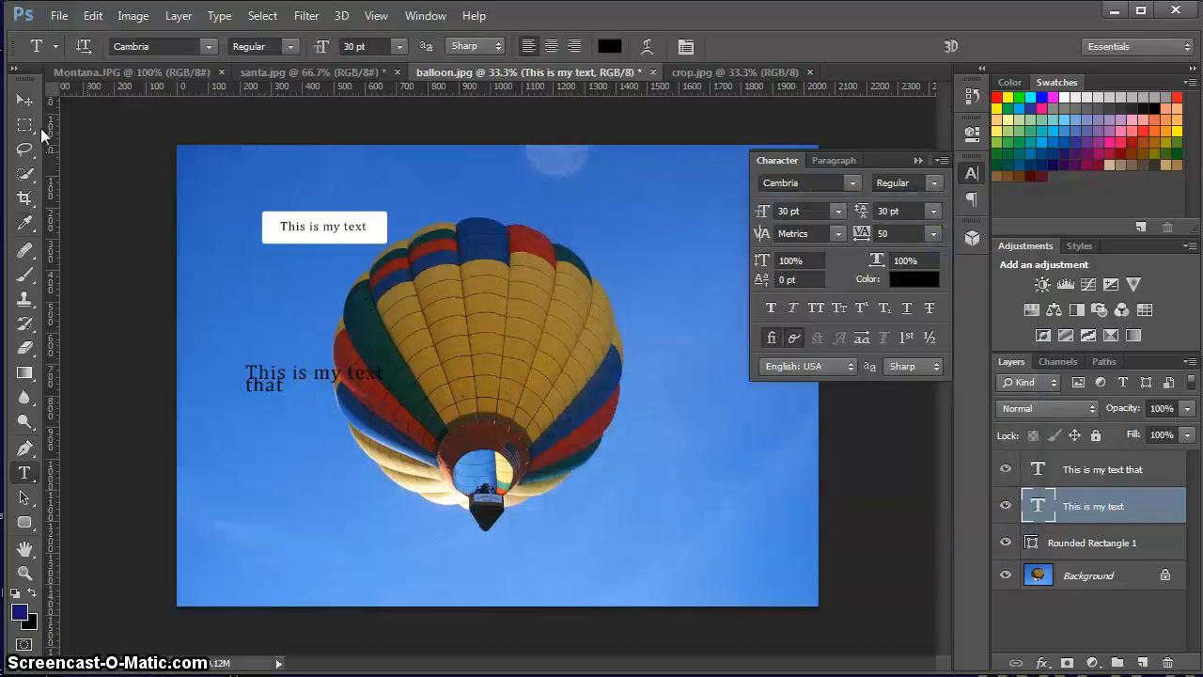
Reduce the rounded rectangle layer's opacity to 45%.
click(1106, 543)
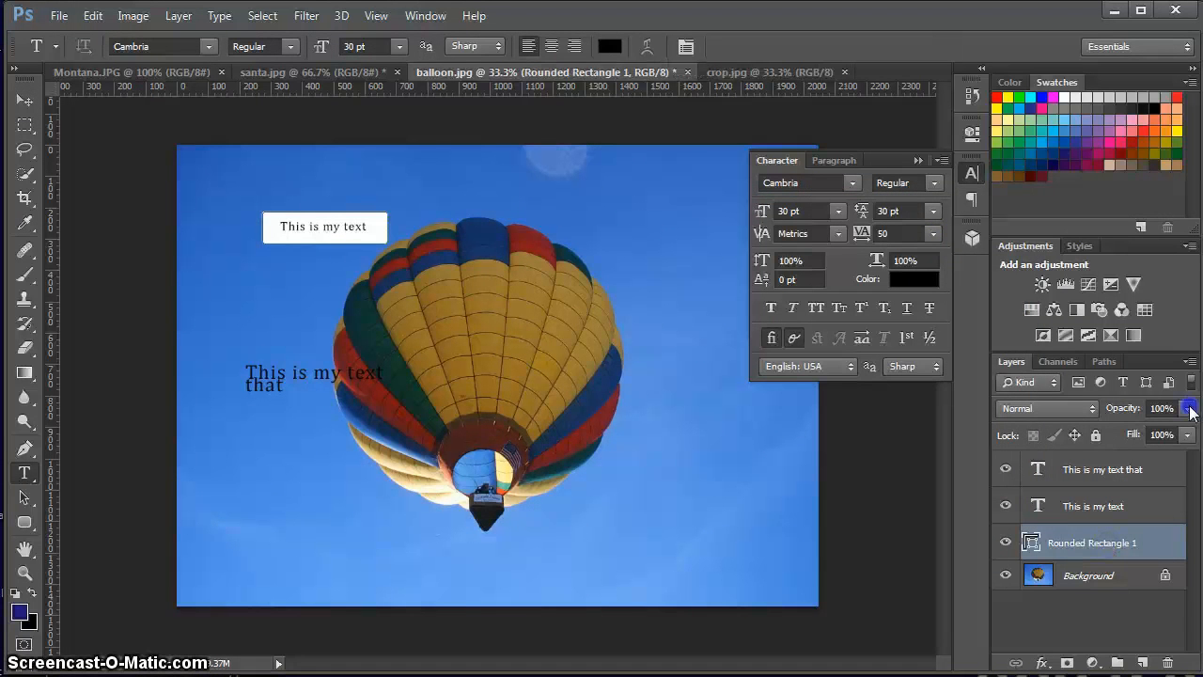
drag(1190, 411, 1191, 430)
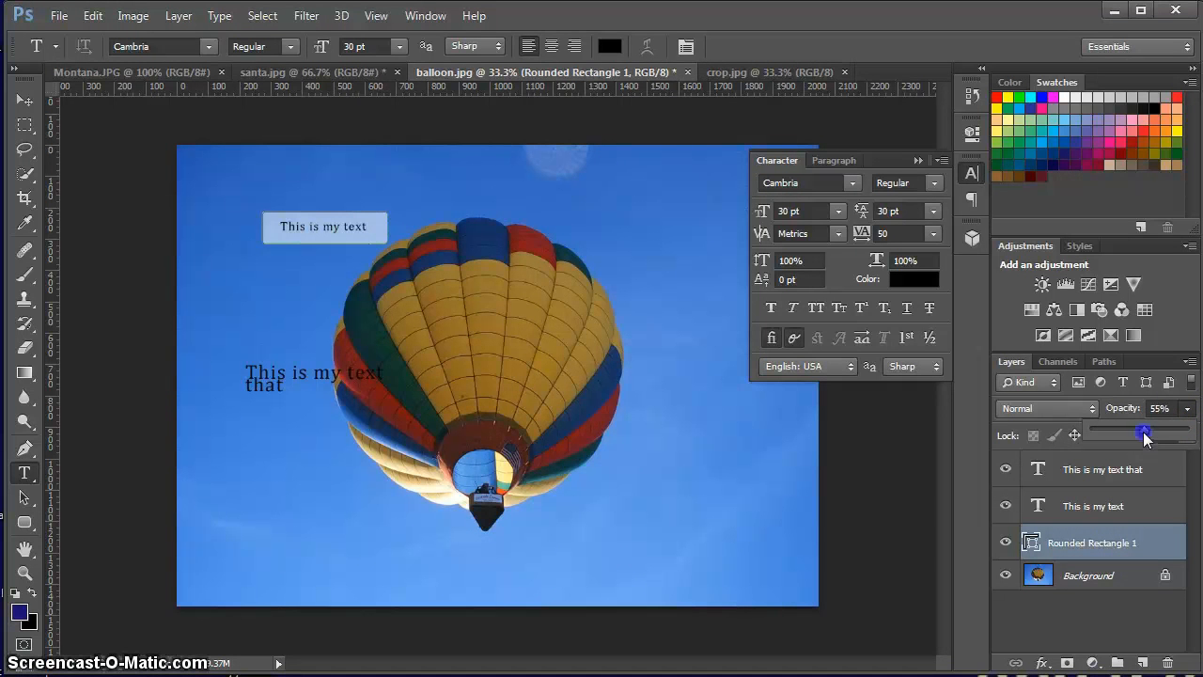
drag(1142, 433, 1134, 430)
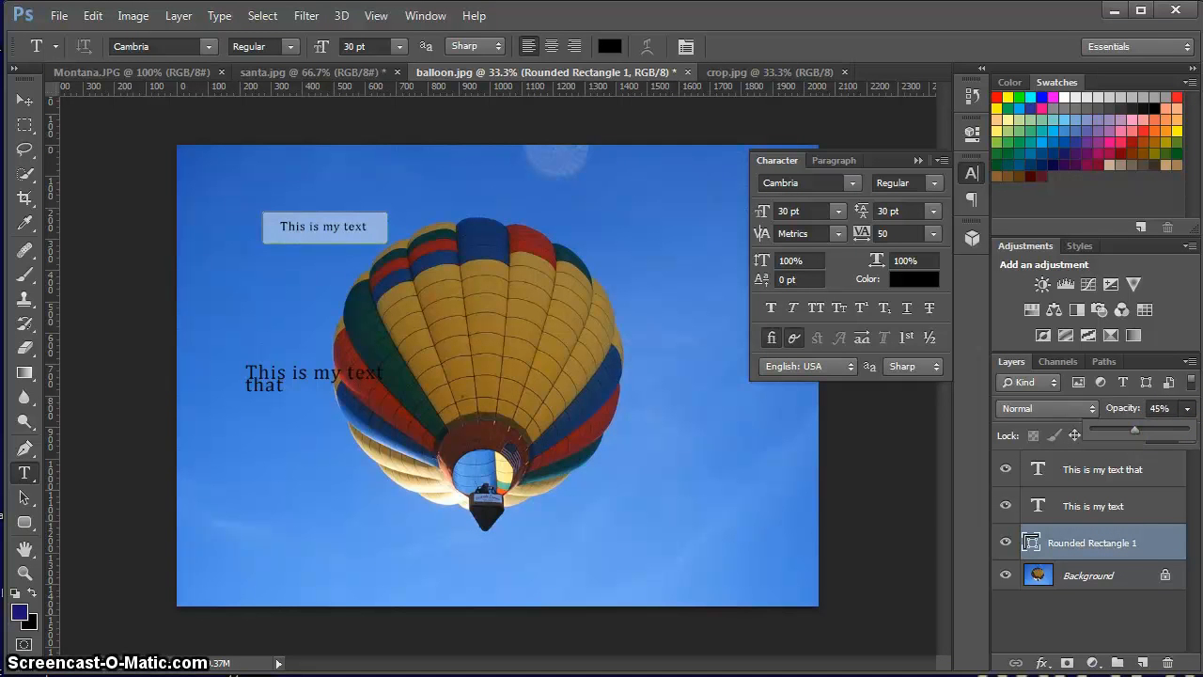
Select the "This is my text" and rounded rectangle layers together and move them onto the balloon's upper middle.
click(1114, 507)
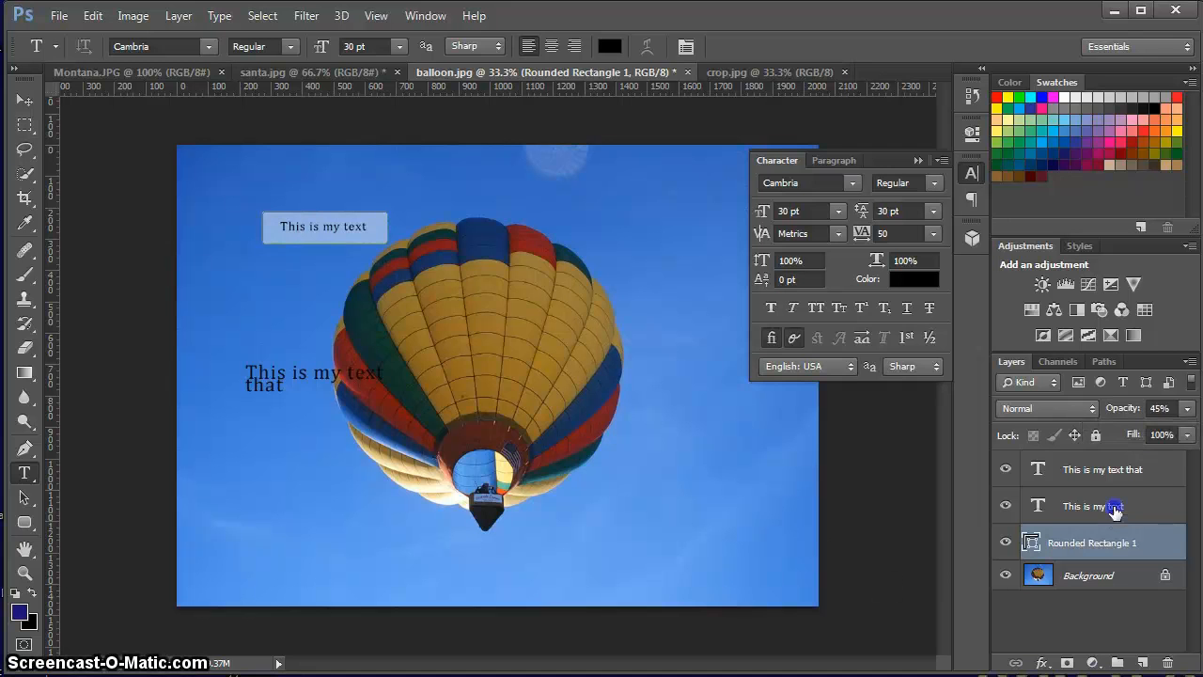
click(24, 99)
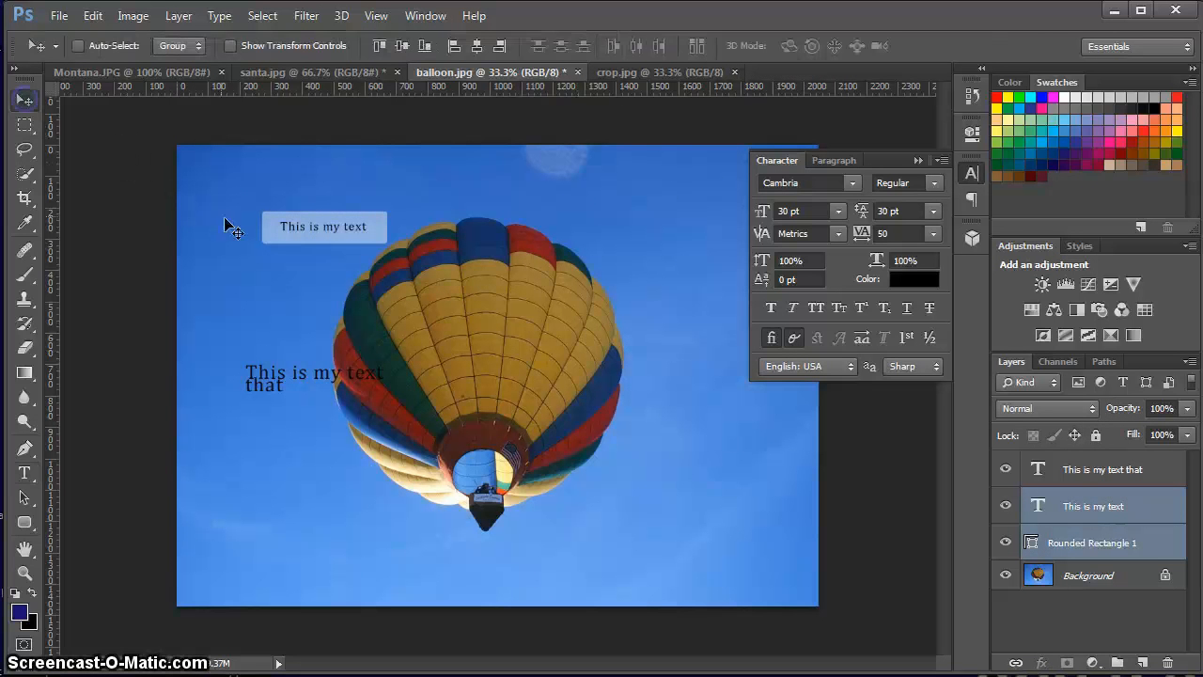
drag(302, 226, 457, 288)
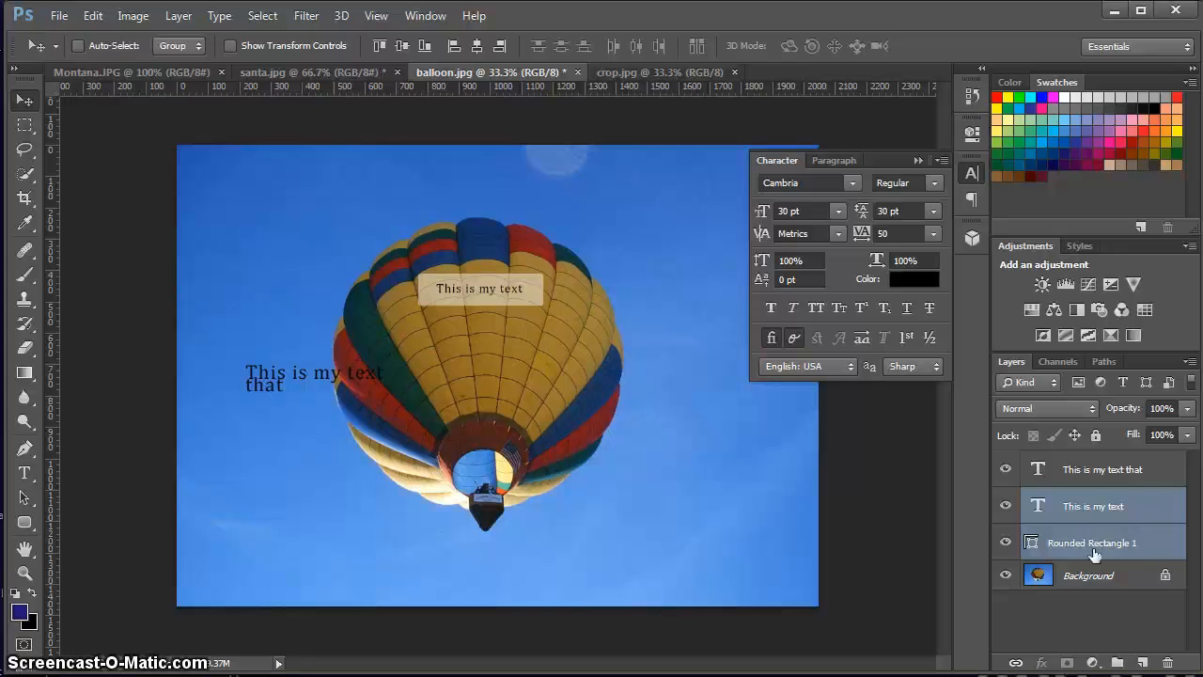
Delete the "This is my text", "This is my text that" and rounded rectangle layers, leaving only the background.
click(1114, 470)
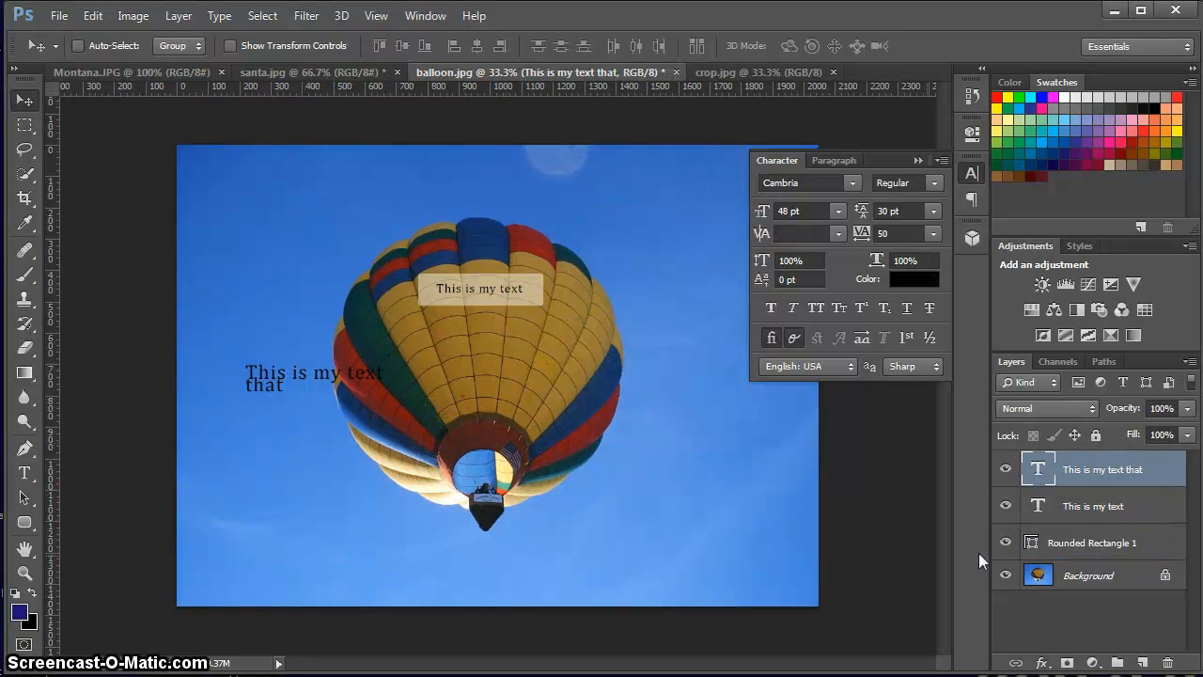
click(1094, 507)
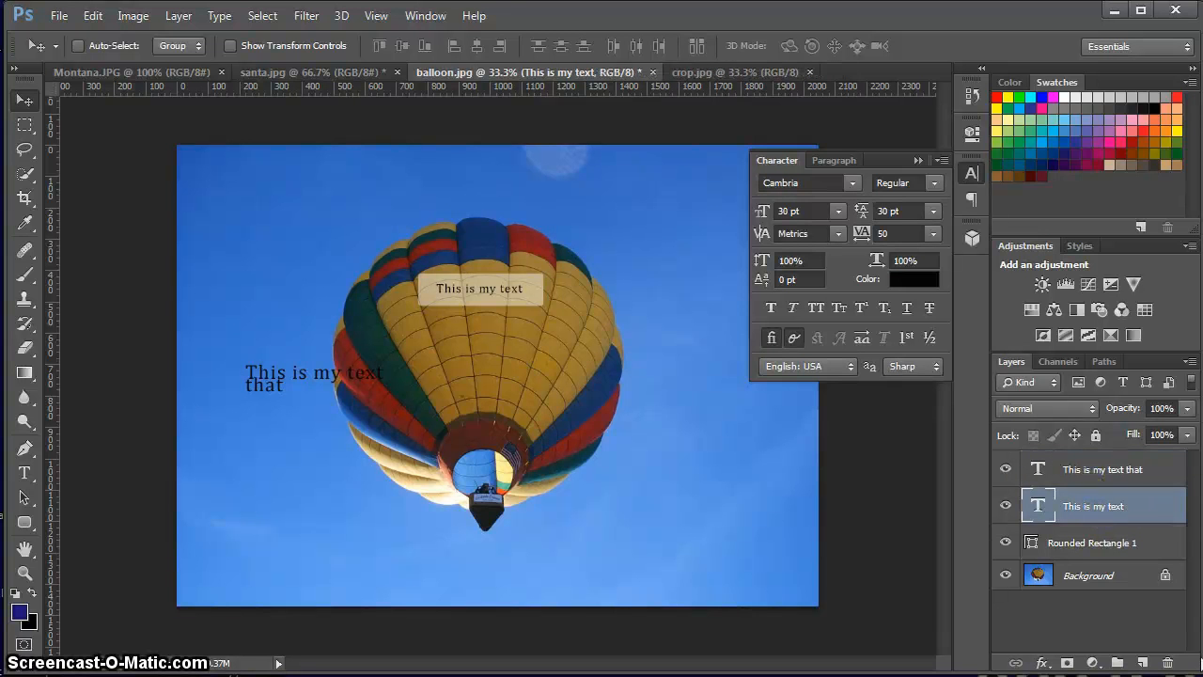
click(1167, 663)
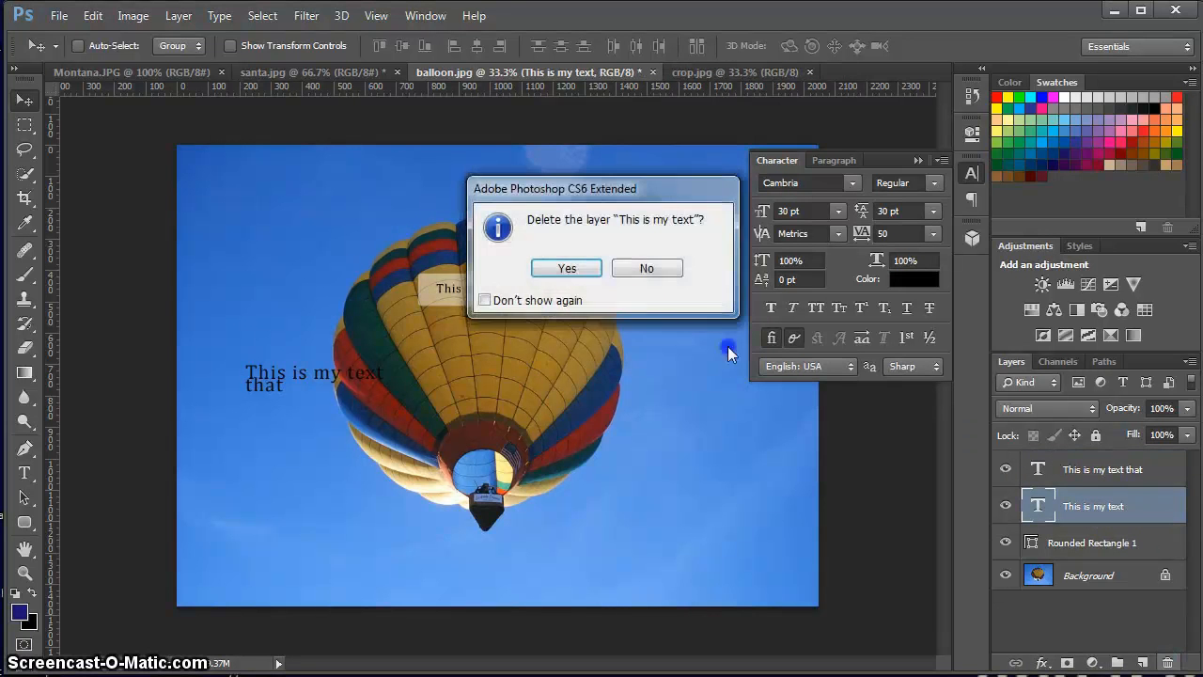
click(566, 267)
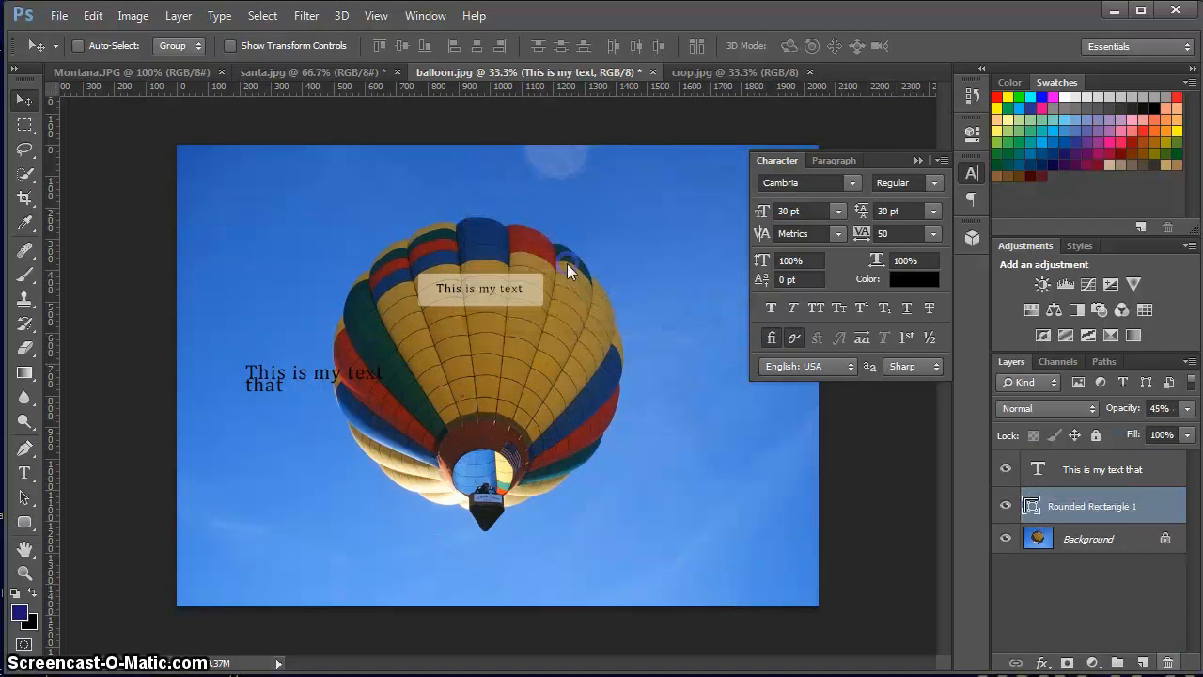
click(1134, 467)
click(1167, 662)
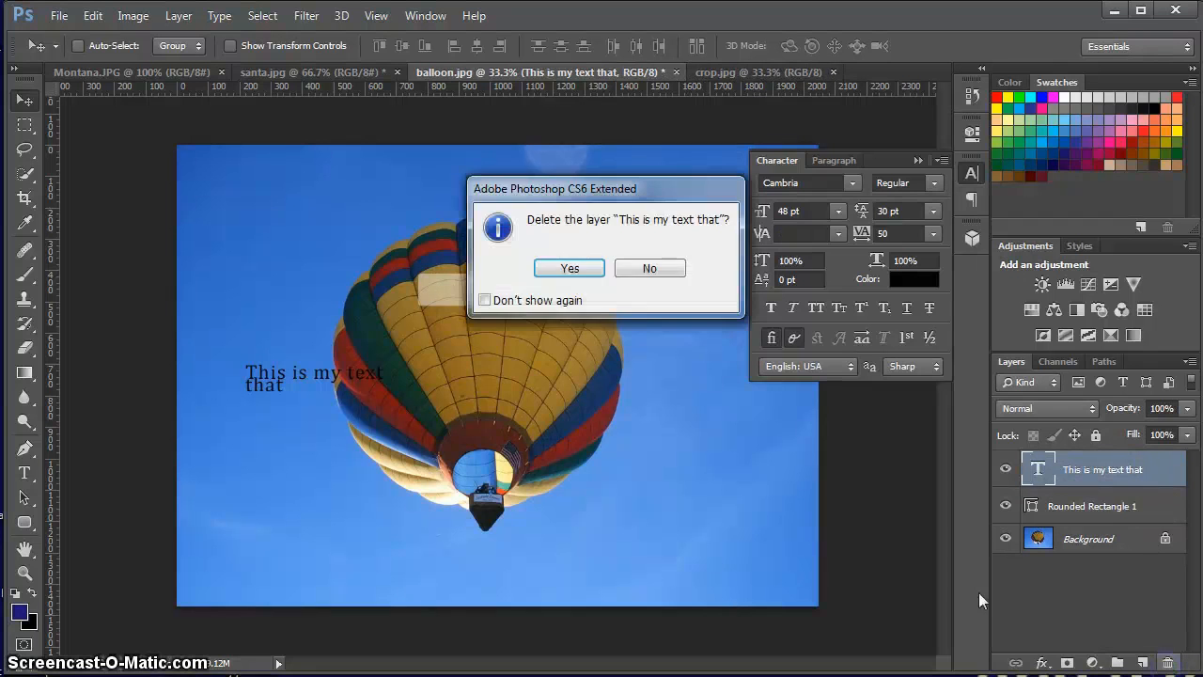
click(563, 266)
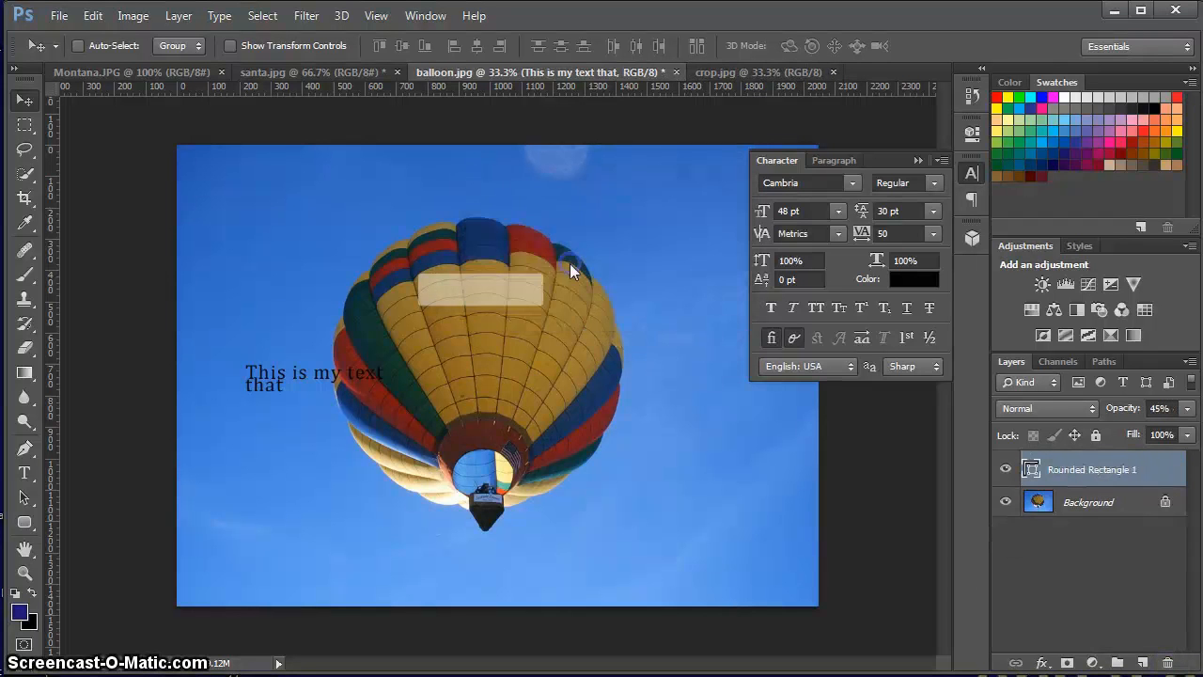
click(1166, 662)
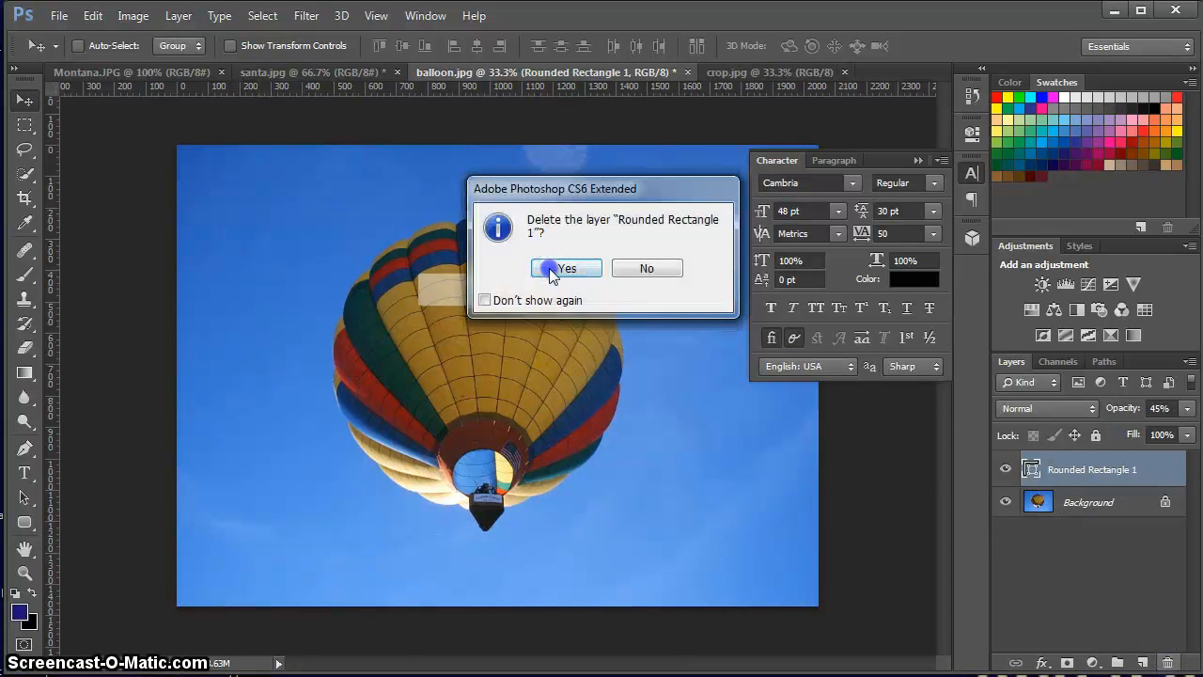
click(564, 267)
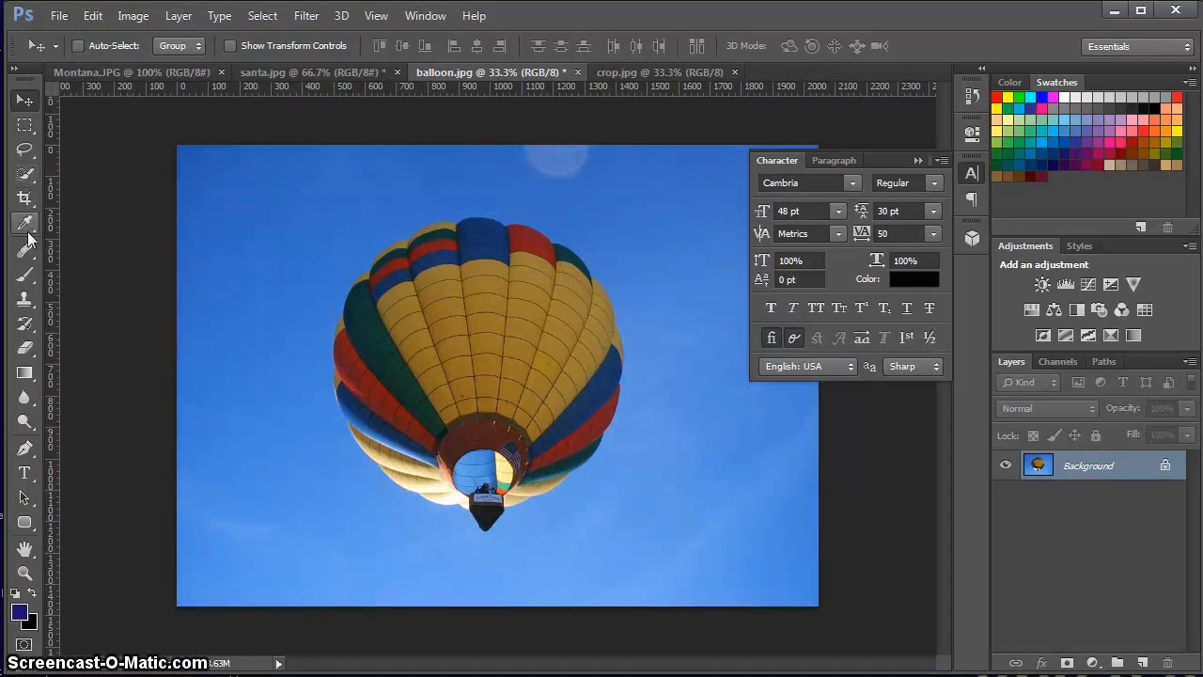
Activate the Quick Selection tool and set its brush size to 89 px.
drag(23, 176, 105, 177)
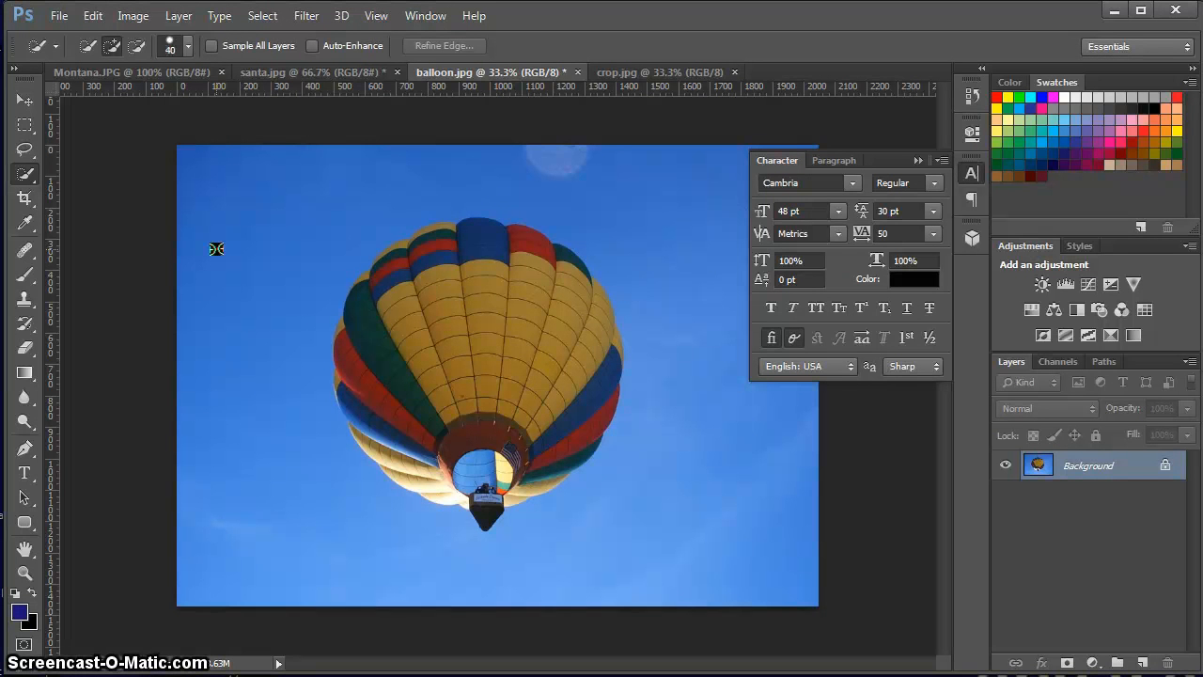
key(bracketright)
key(bracketright)
key(bracketright)
key(bracketright)
click(189, 45)
click(189, 45)
click(188, 45)
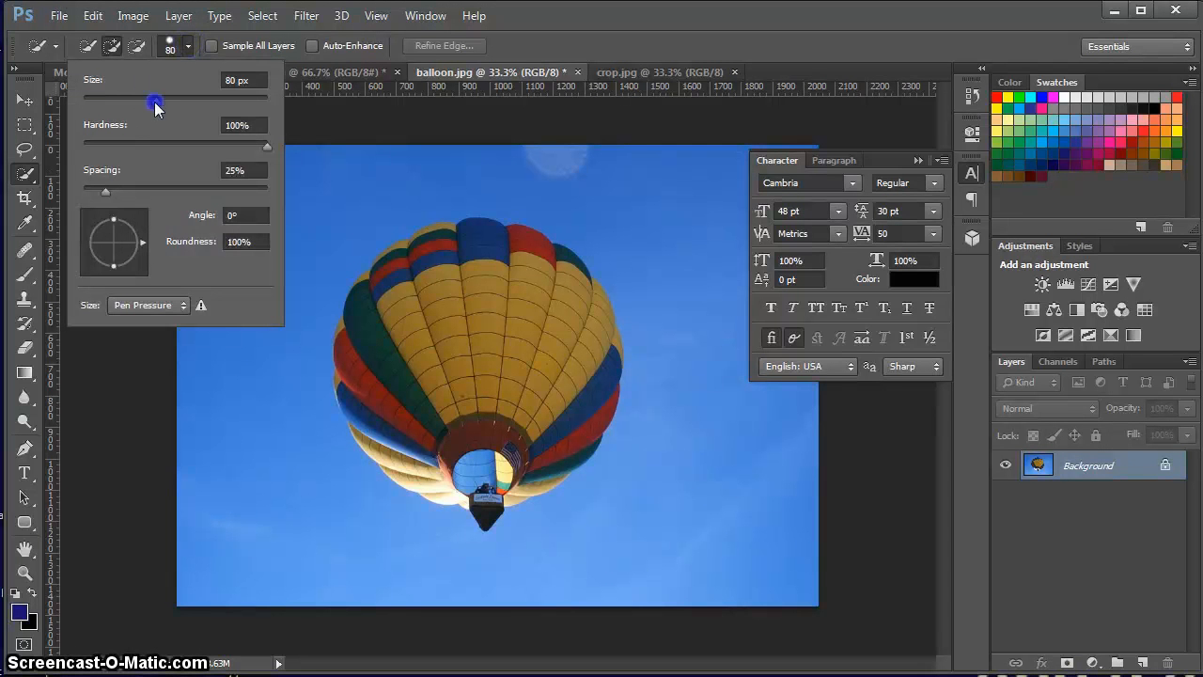
drag(154, 102, 164, 100)
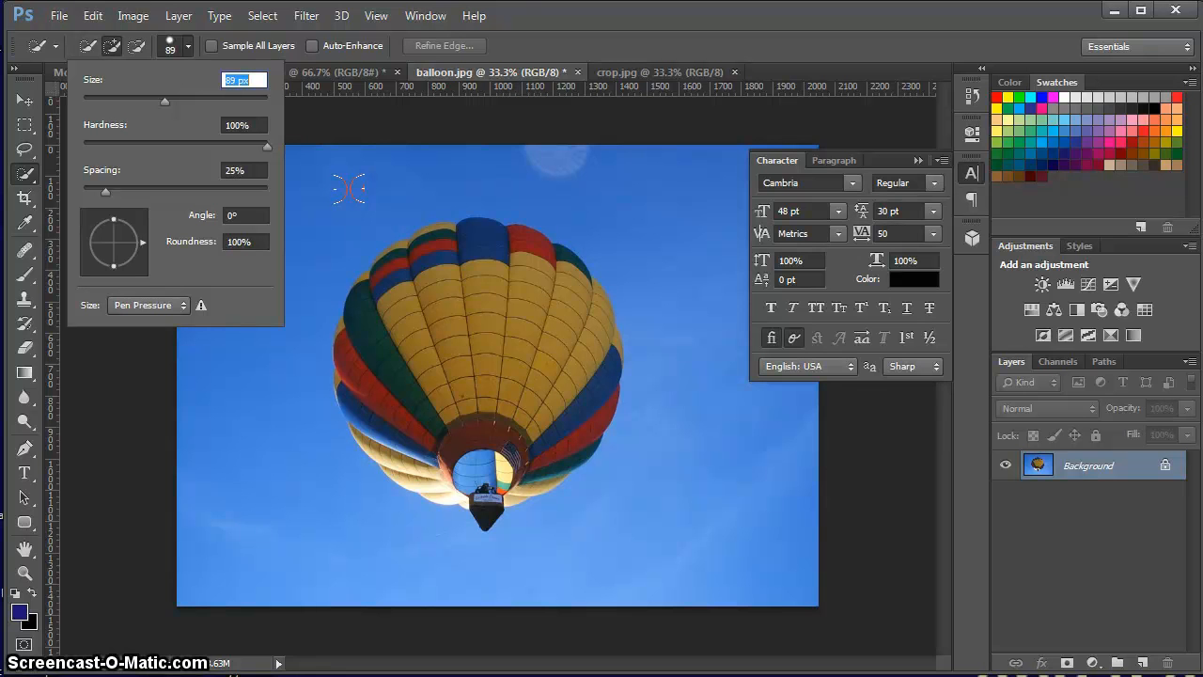
Quick-select part of the sky above the balloon, clear that selection, and select the whole sky around the balloon.
mouse_move(349, 188)
mouse_down()
mouse_move(595, 233)
mouse_move(685, 291)
mouse_up()
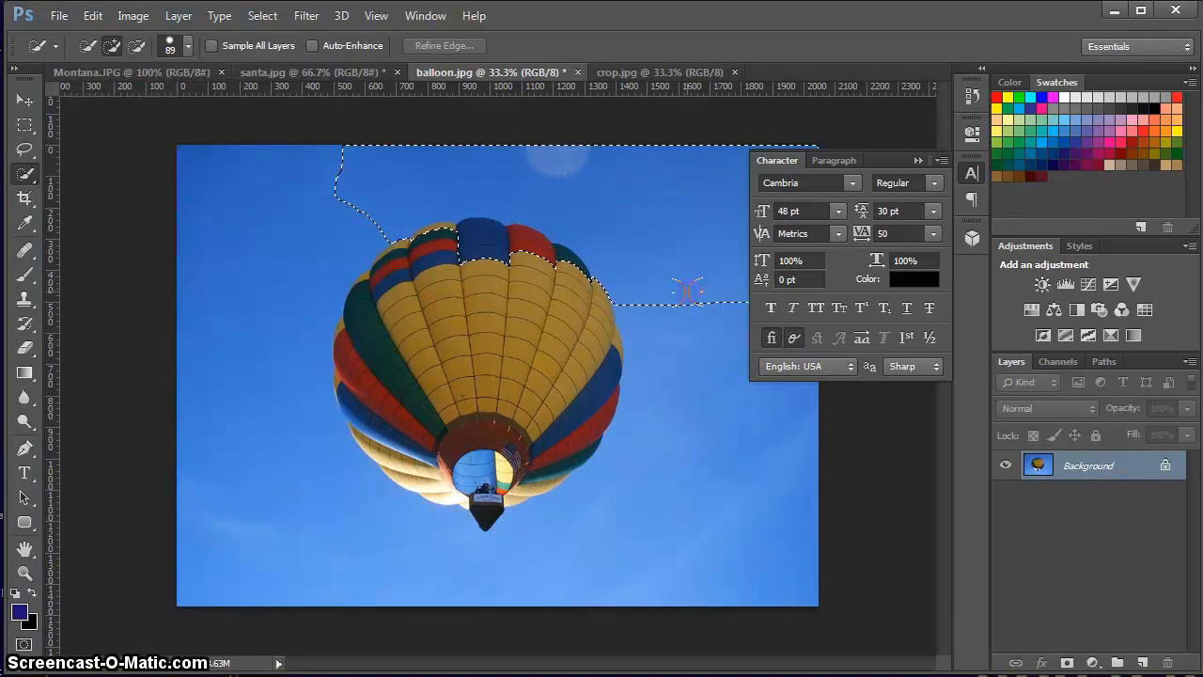
key(ctrl+d)
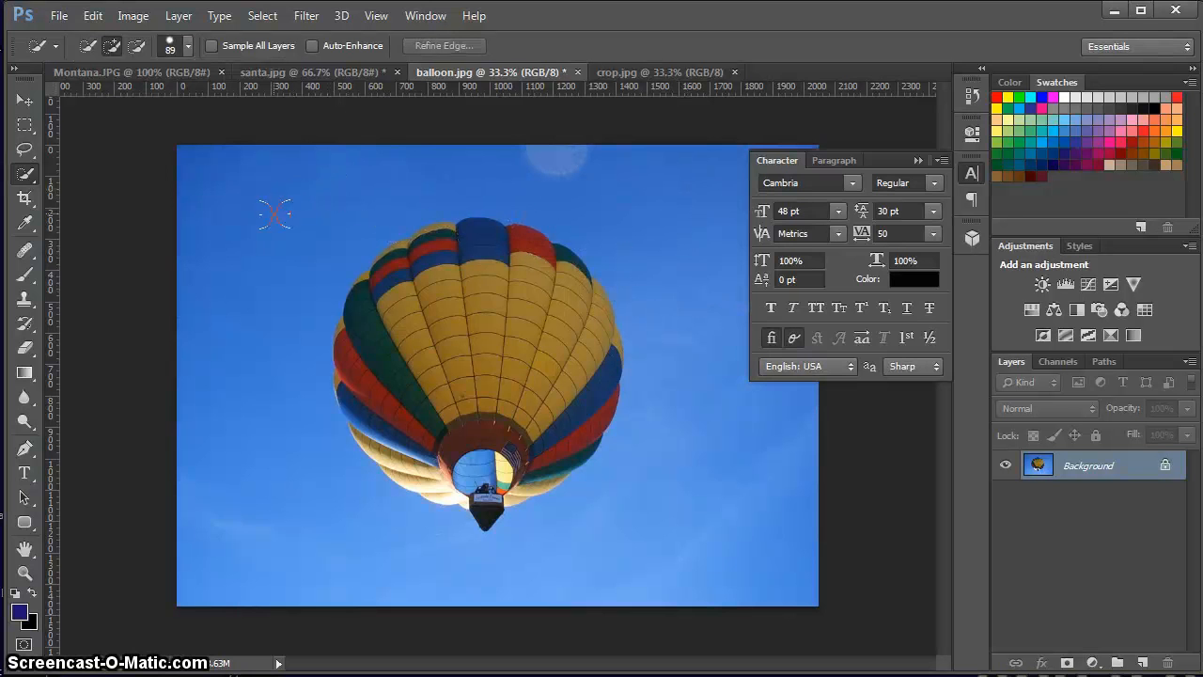
mouse_move(274, 214)
mouse_down()
mouse_move(295, 201)
mouse_move(272, 214)
mouse_up()
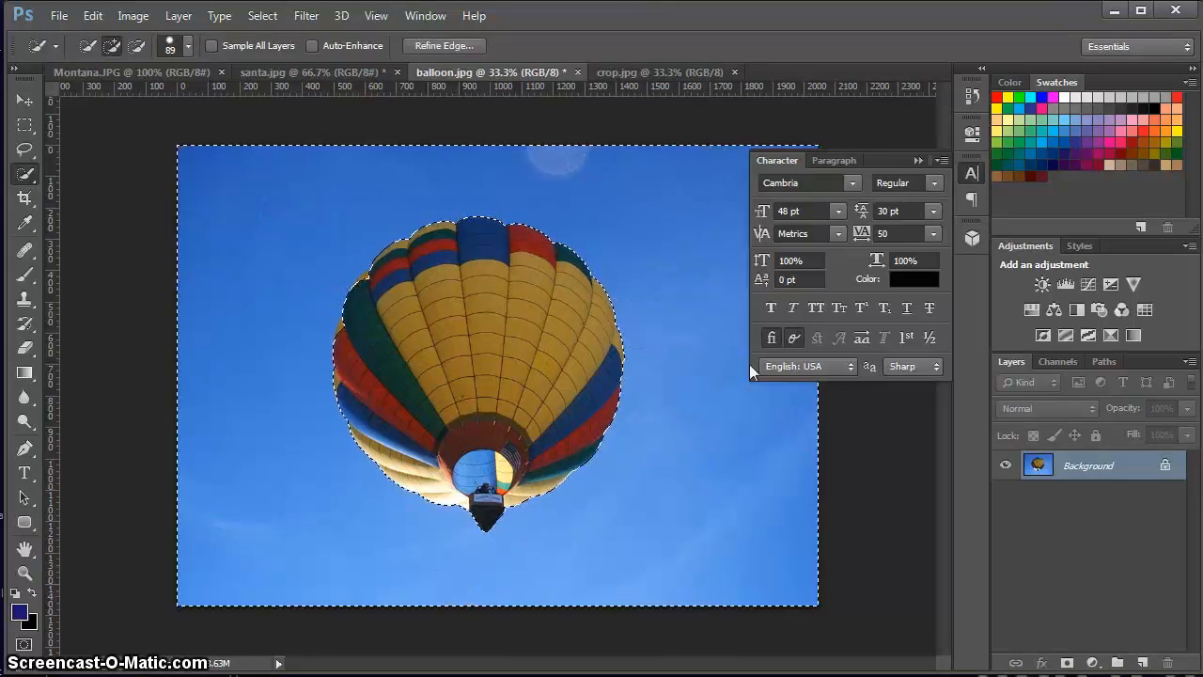
Collapse the character settings and deselect the sky.
click(920, 159)
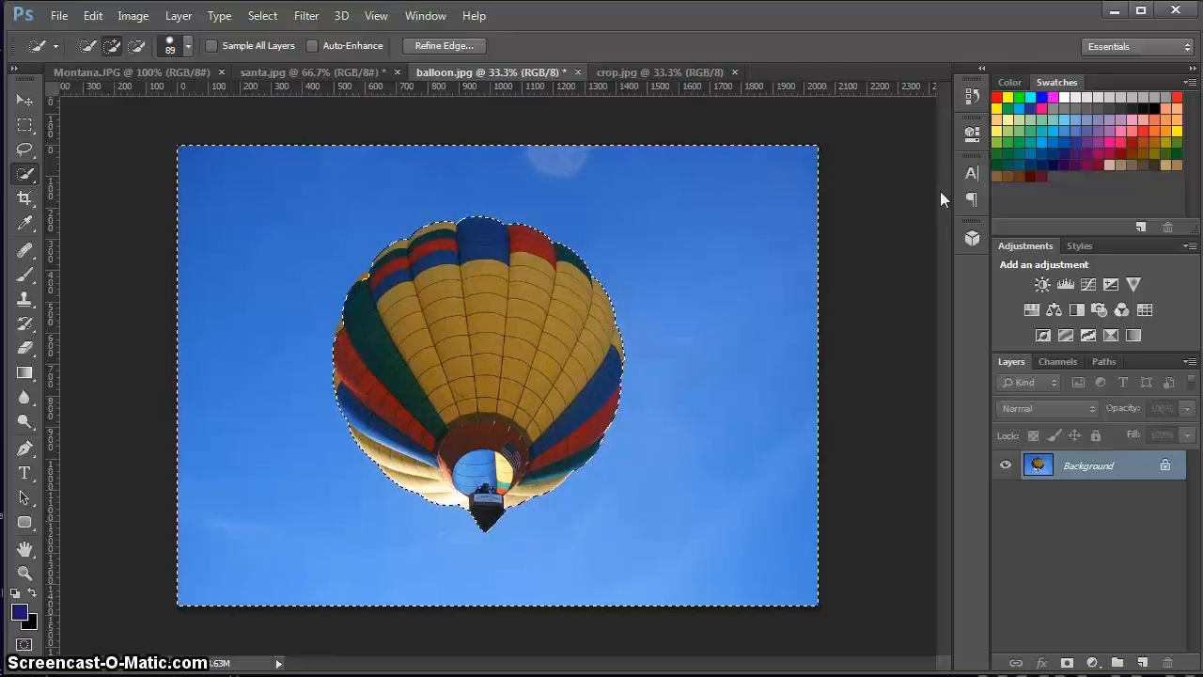
key(ctrl+d)
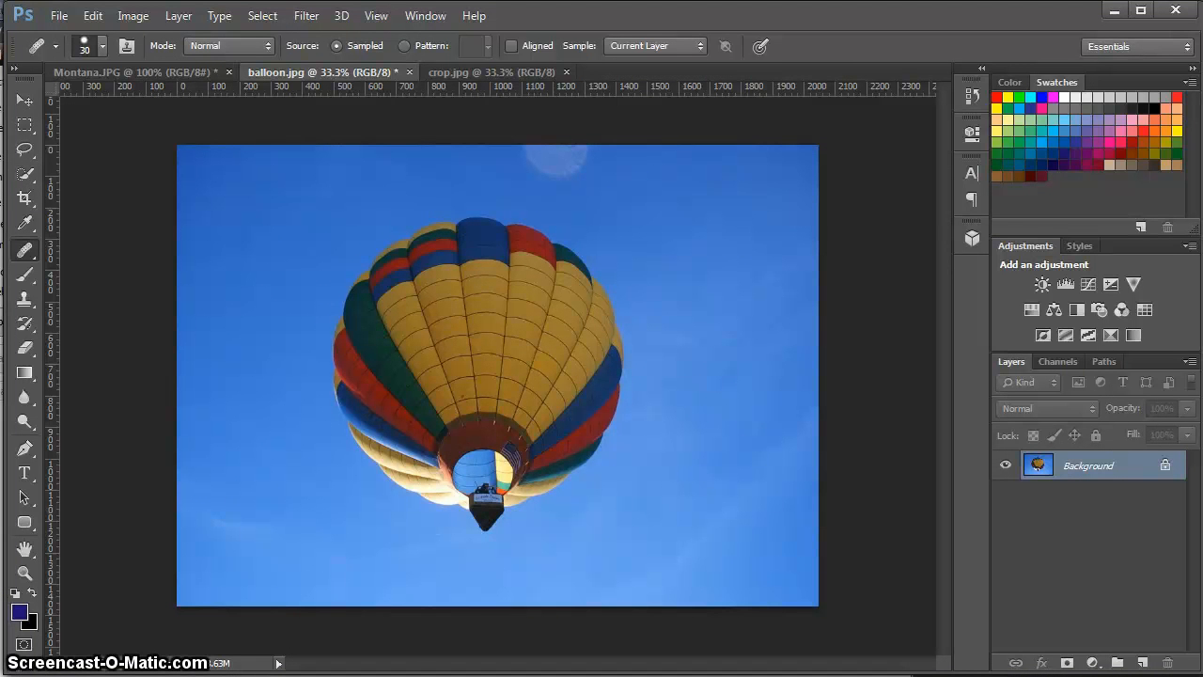
Try removing the pale flare spot above the balloon with the Content-Aware Spot Healing Brush at size 250.
right_click(25, 252)
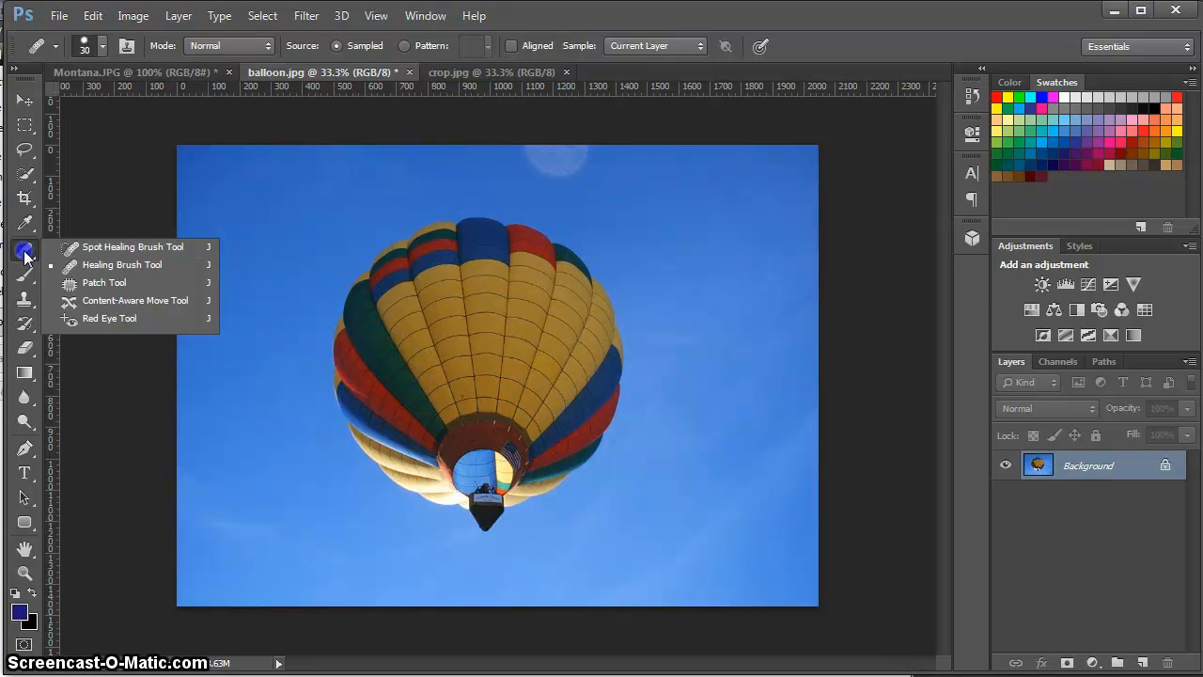
click(94, 248)
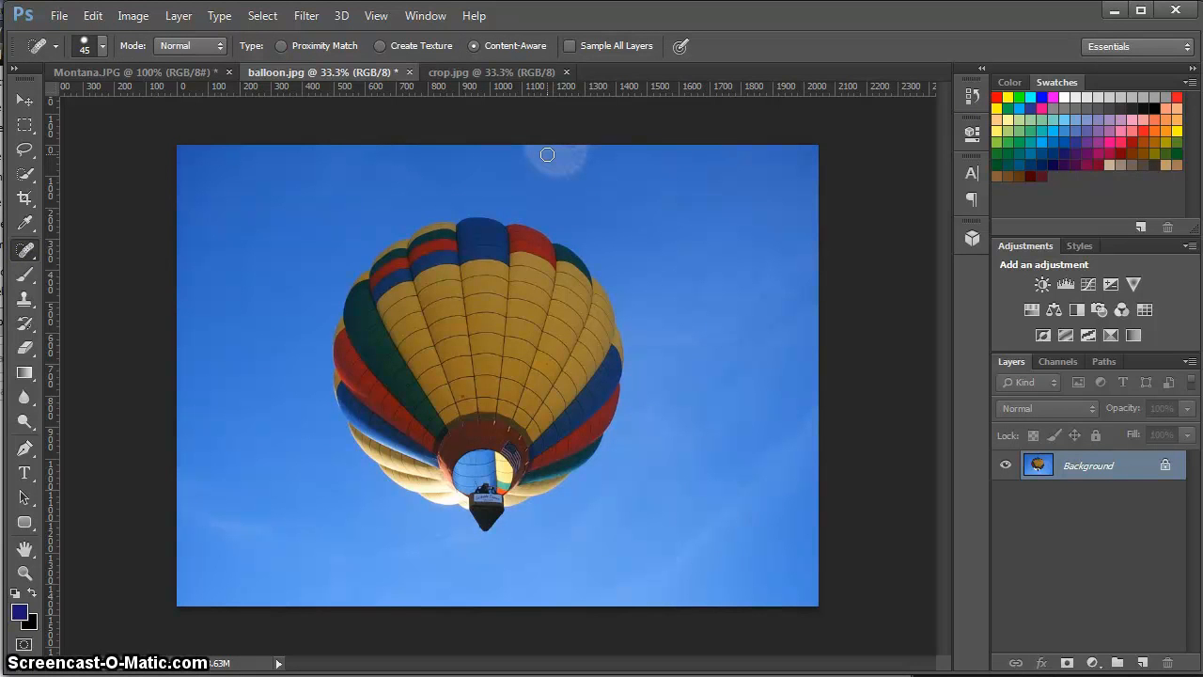
key(bracketright)
key(bracketright)
key(bracketright)
key(bracketright)
key(bracketright)
key(bracketright)
key(bracketright)
key(bracketright)
key(bracketright)
key(bracketright)
key(bracketleft)
click(557, 153)
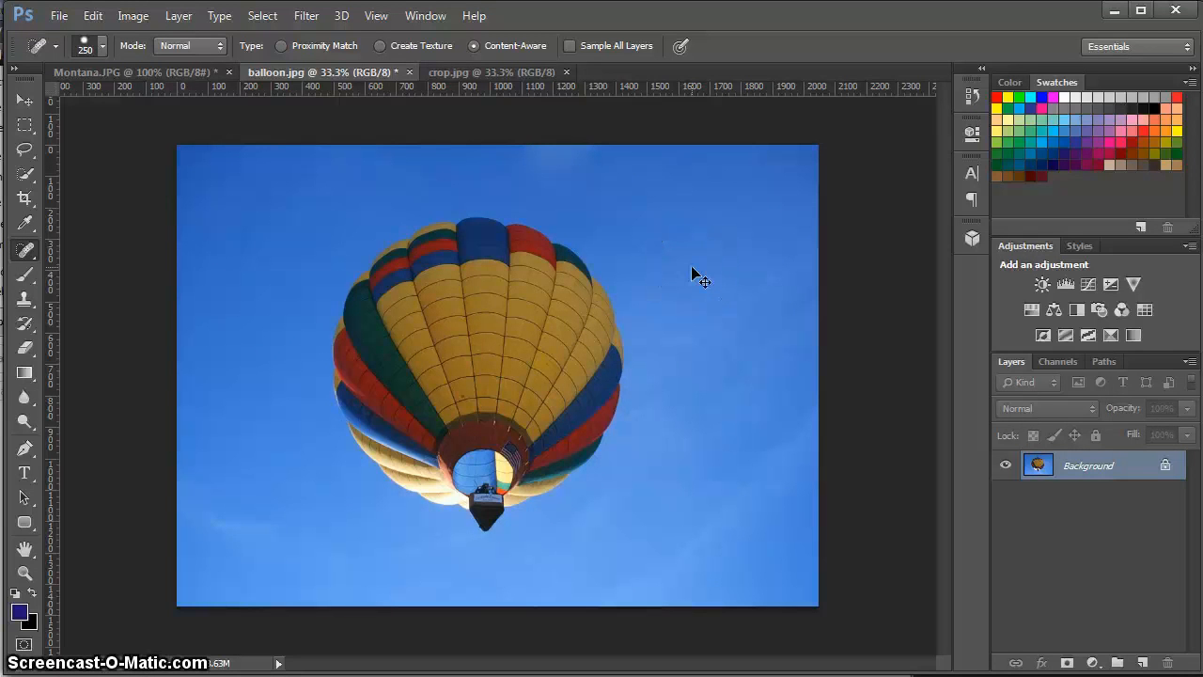
key(ctrl+z)
Paint out the pale flare spot above the balloon with the Healing Brush at size 50, sampling clean sky from the image's upper right.
click(24, 250)
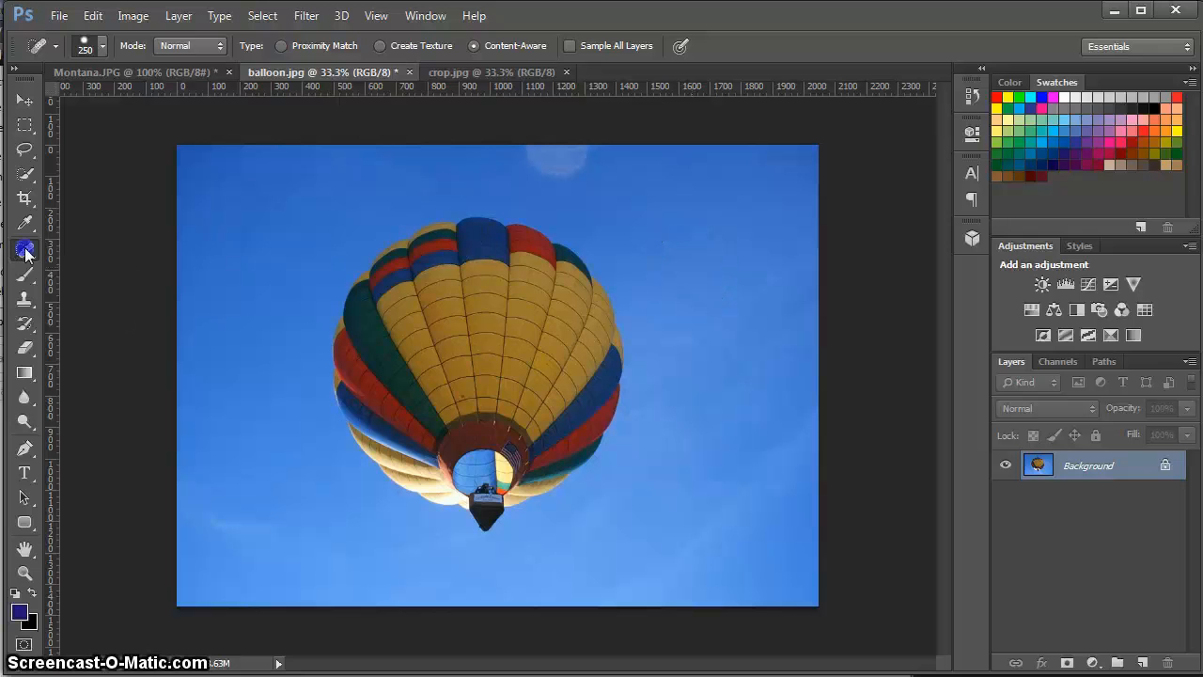
click(70, 264)
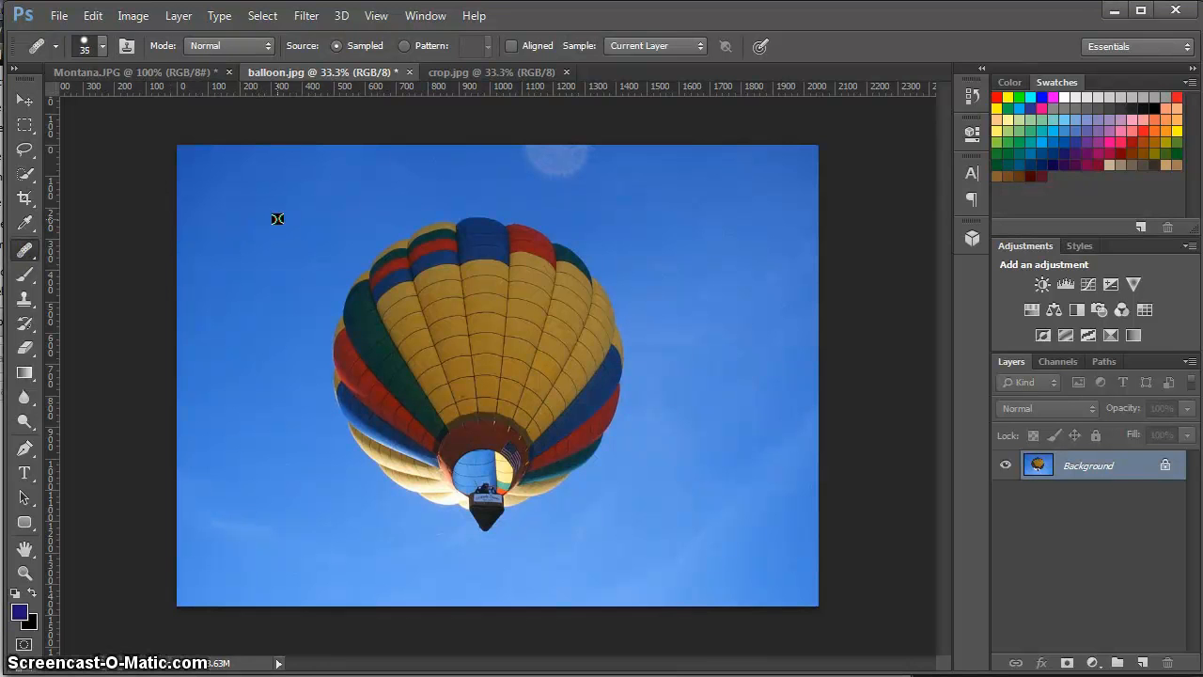
key(bracketright)
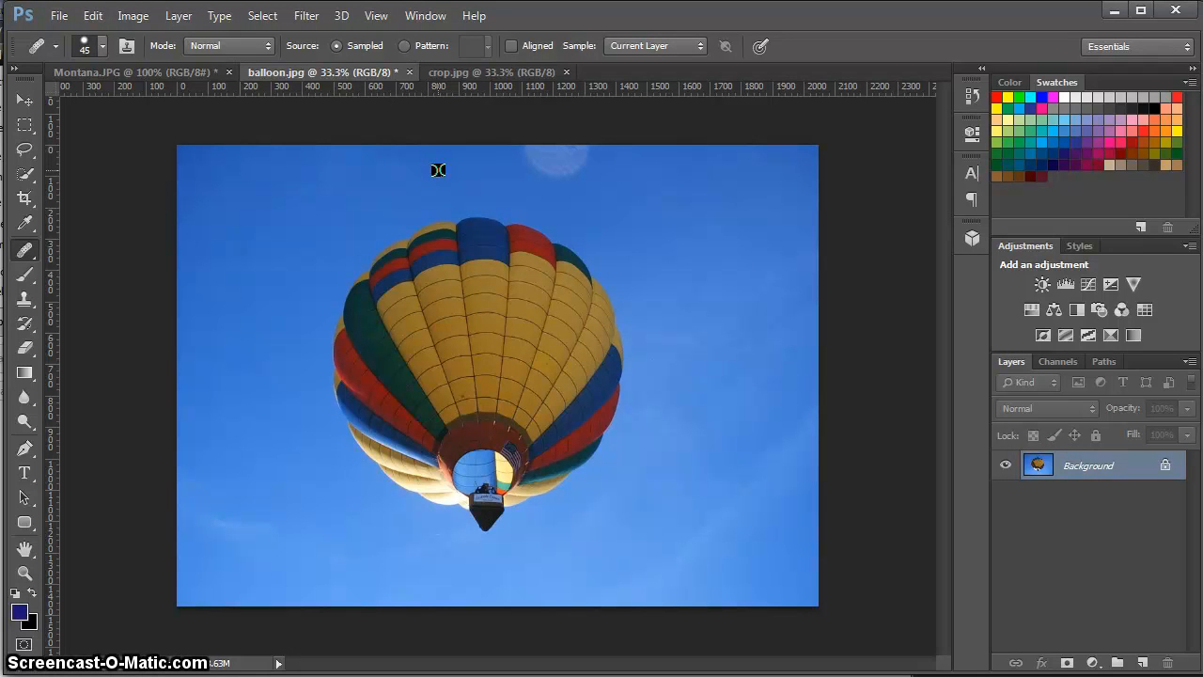
key(bracketright)
alt+click(754, 166)
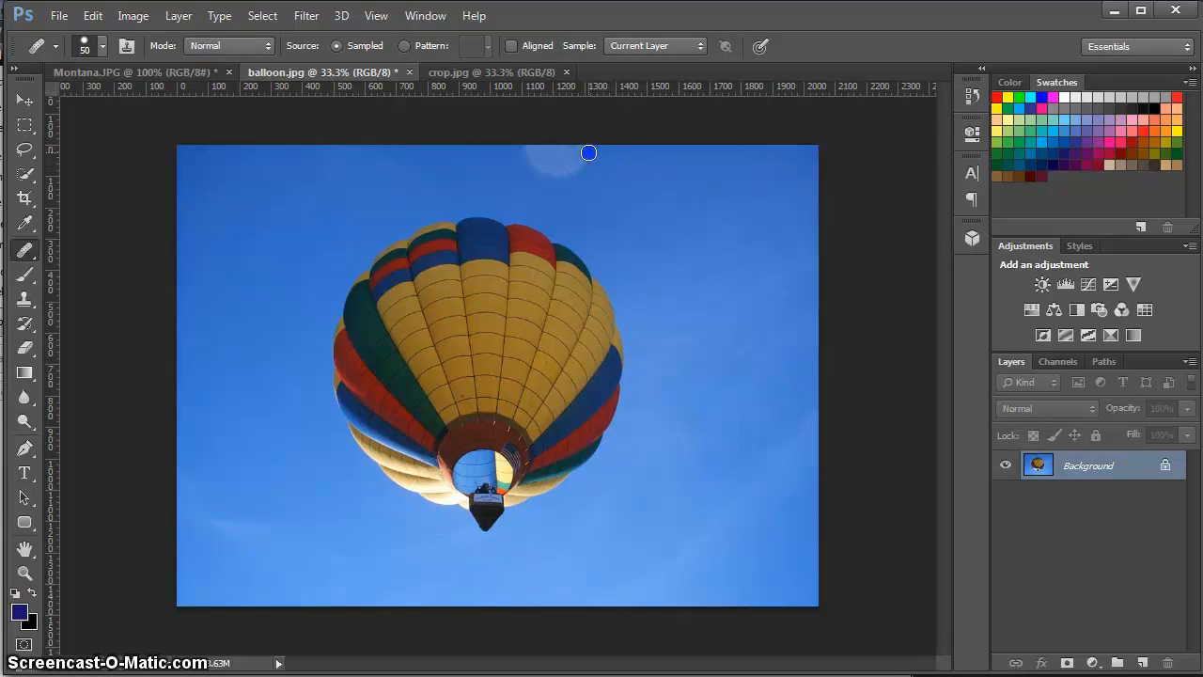
mouse_move(588, 153)
mouse_down()
mouse_move(529, 152)
mouse_move(588, 152)
mouse_move(521, 154)
mouse_move(582, 165)
mouse_move(511, 179)
mouse_up()
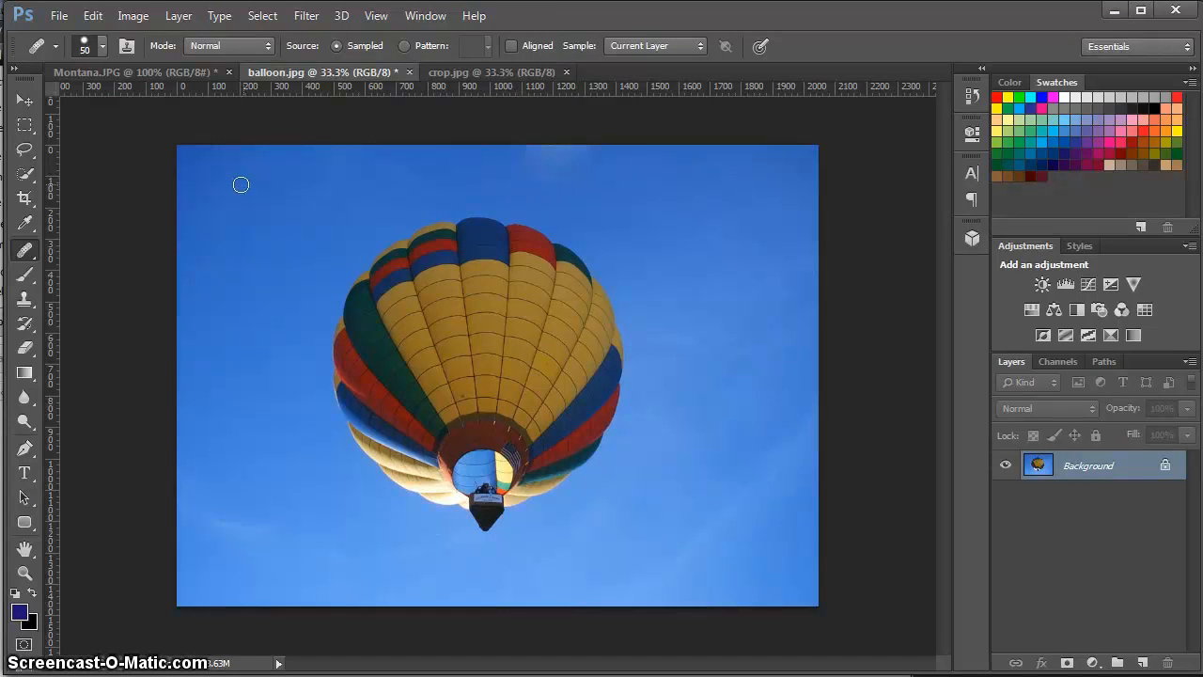